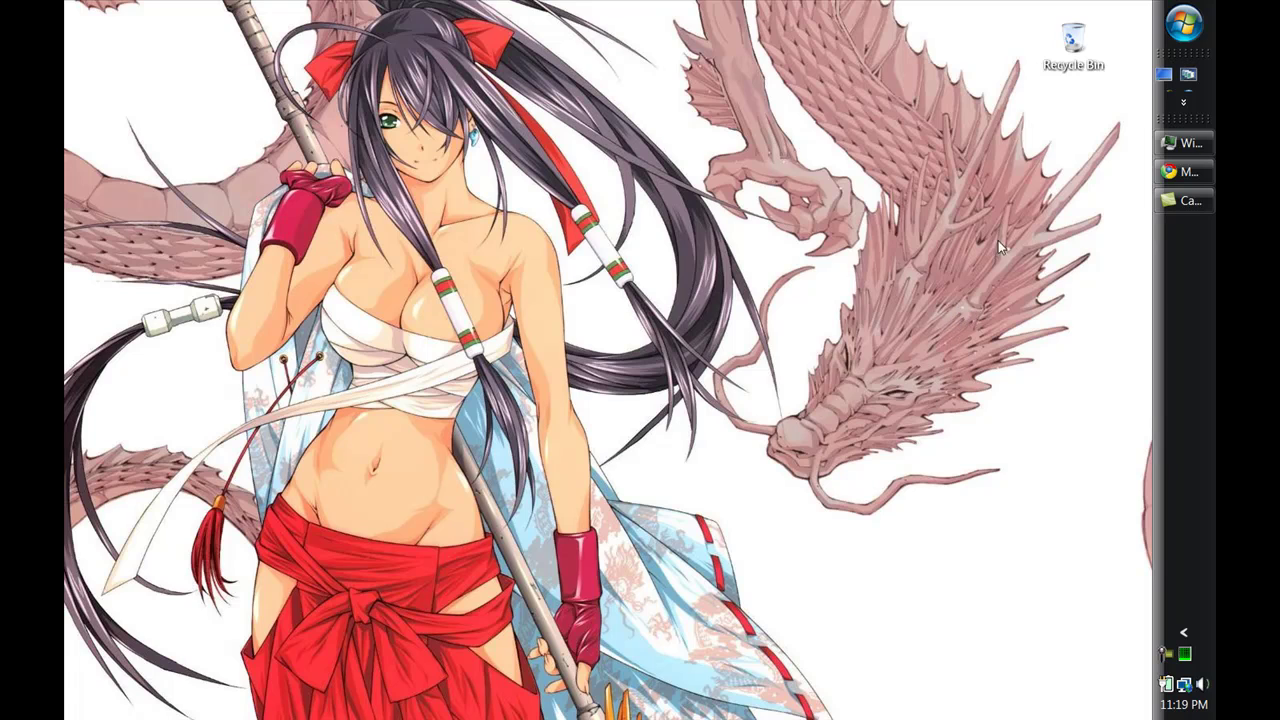
{"action": "left_click", "coordinate": [1189, 171]}
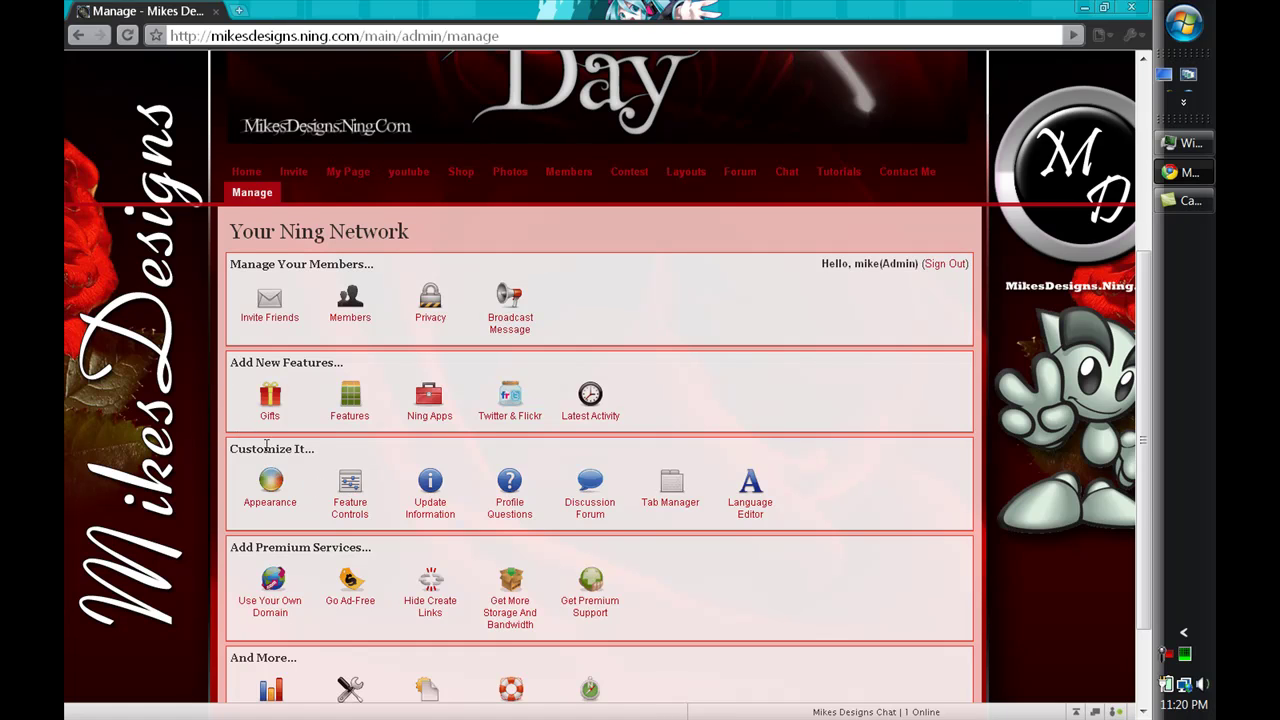
- Open Manage Gifts and browse options like Earn Revenue and Upload Custom Gifts
{"action": "left_click", "coordinate": [272, 398]}
{"action": "scroll", "coordinate": [318, 484], "scroll_direction": "down", "scroll_amount": 3}
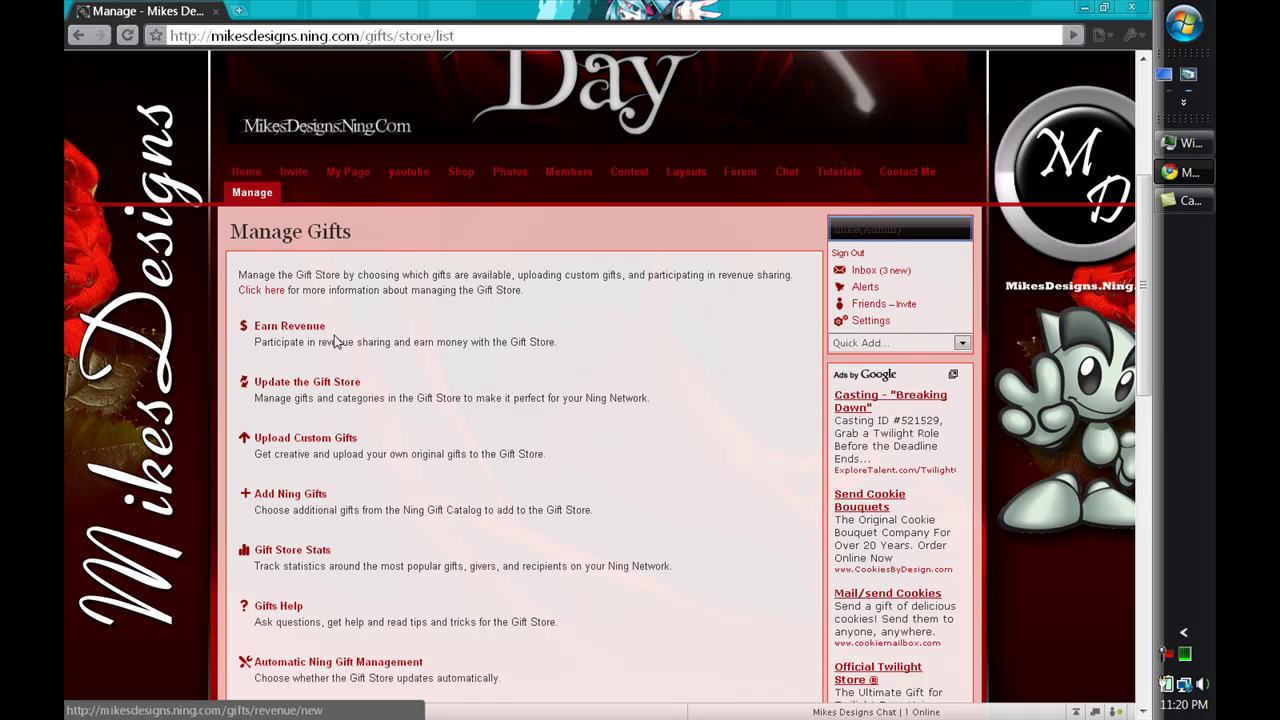
{"action": "scroll", "coordinate": [343, 367], "scroll_direction": "down", "scroll_amount": 3}
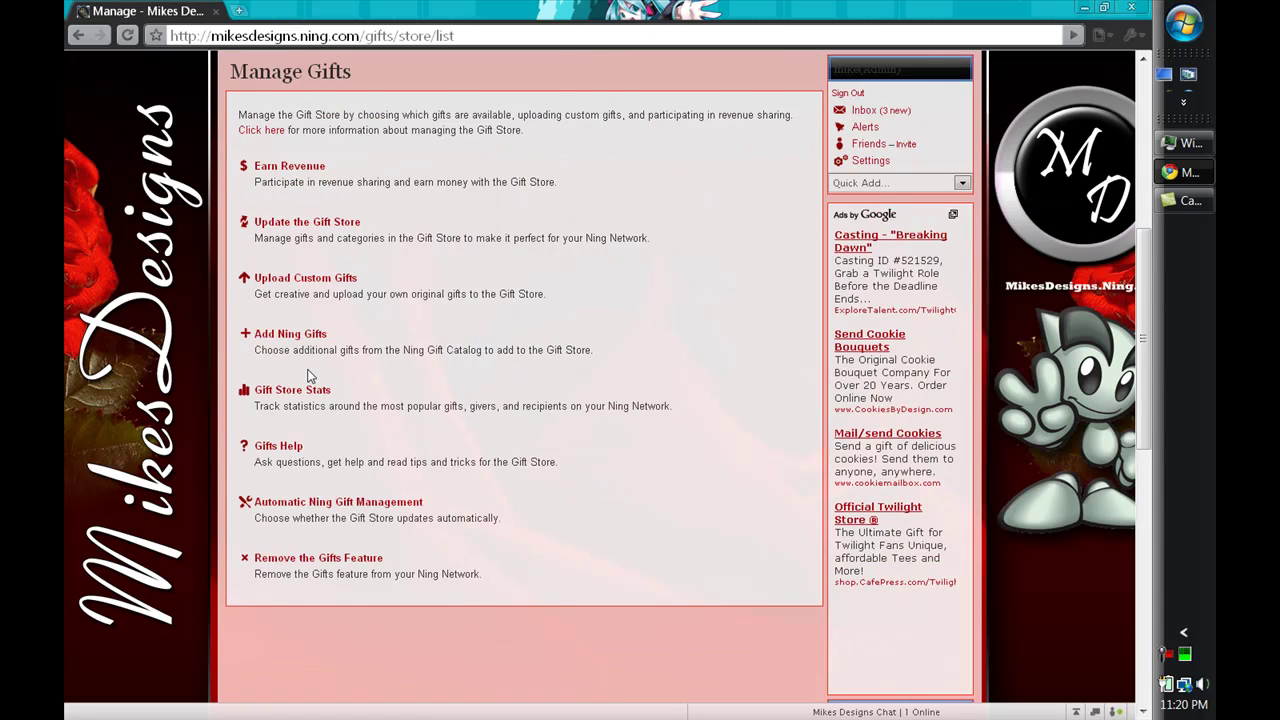
{"action": "scroll", "coordinate": [350, 345], "scroll_direction": "up", "scroll_amount": 3}
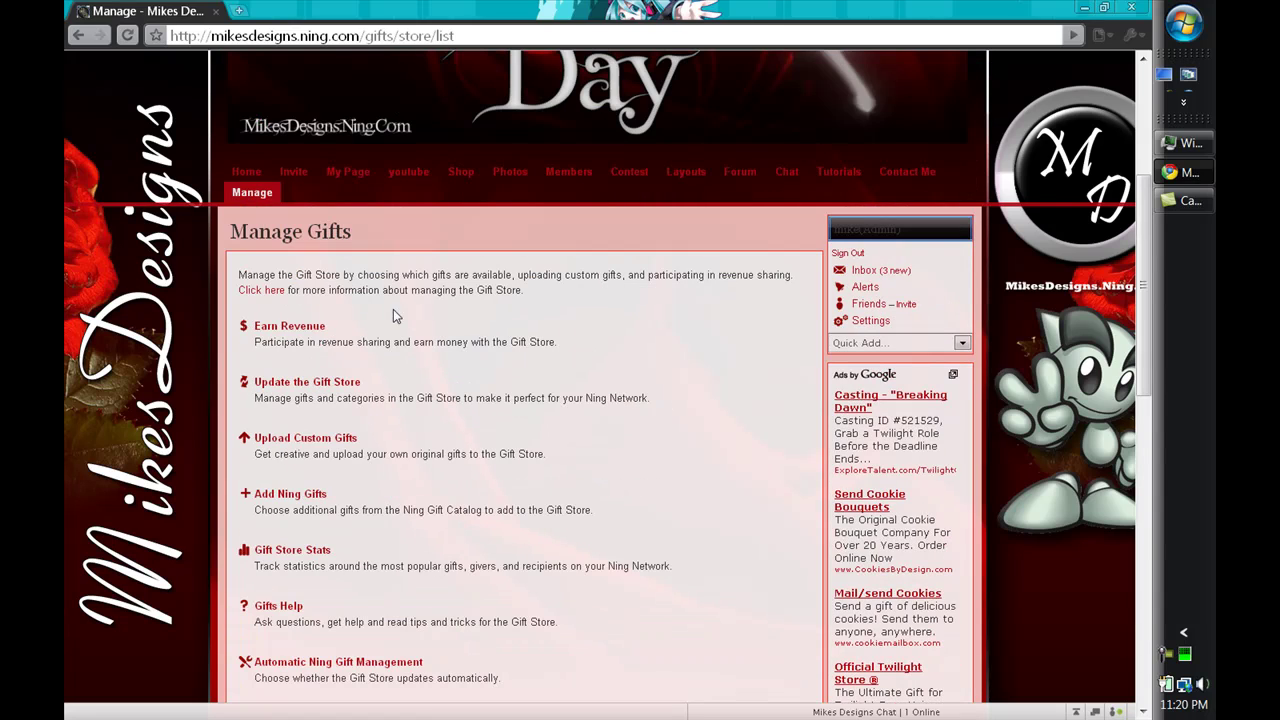
- Open Earn Revenue and look through its empty PayPal and billing information form
{"action": "left_click", "coordinate": [284, 327]}
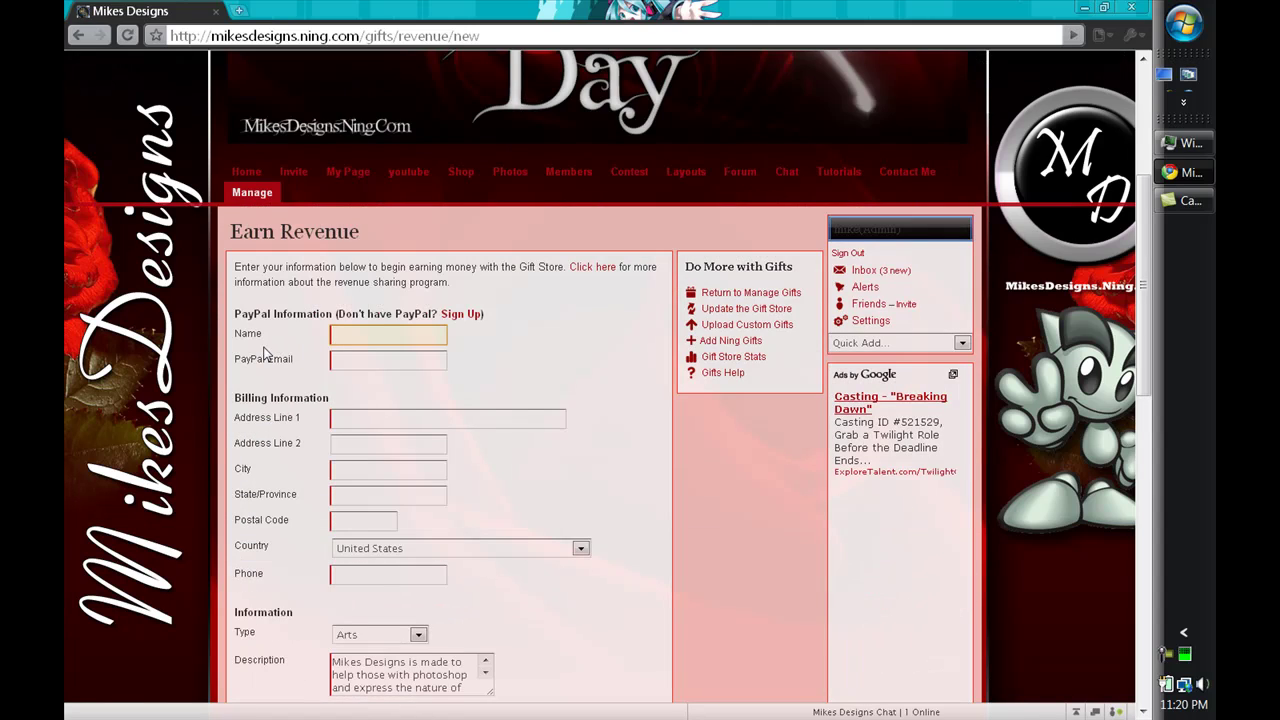
{"action": "scroll", "coordinate": [320, 440], "scroll_direction": "down", "scroll_amount": 3}
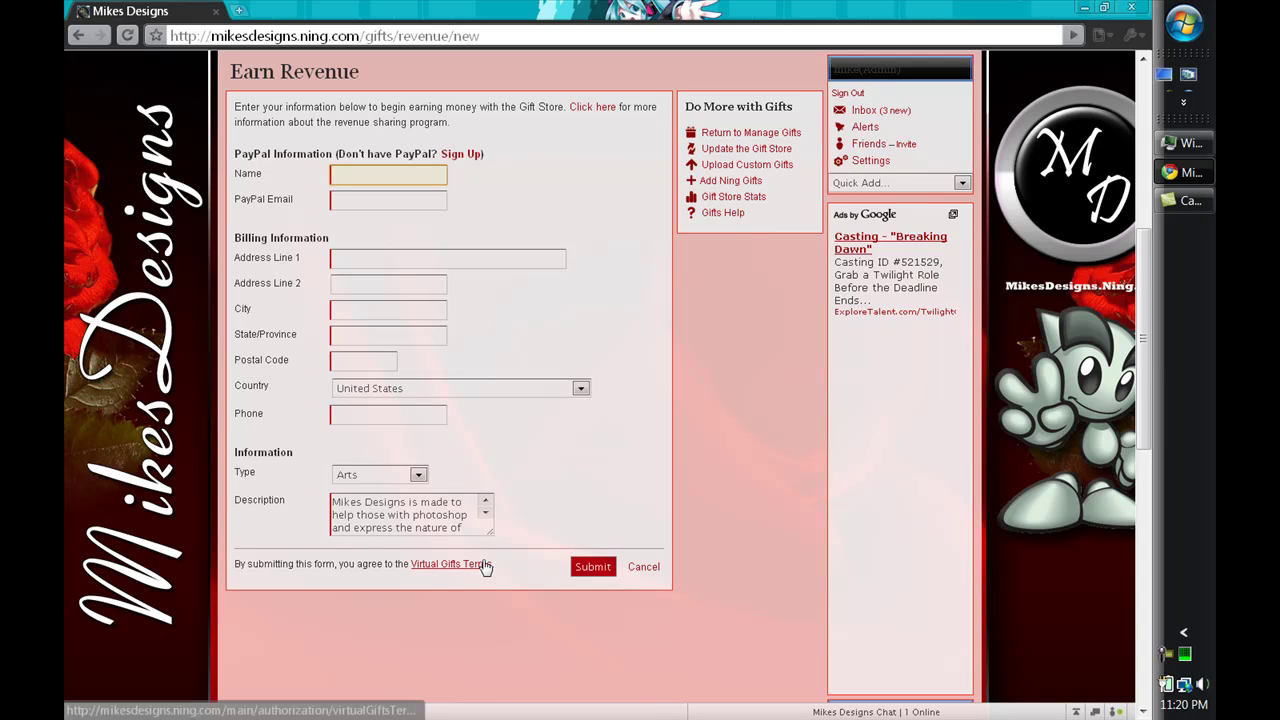
{"action": "scroll", "coordinate": [594, 534], "scroll_direction": "up", "scroll_amount": 5}
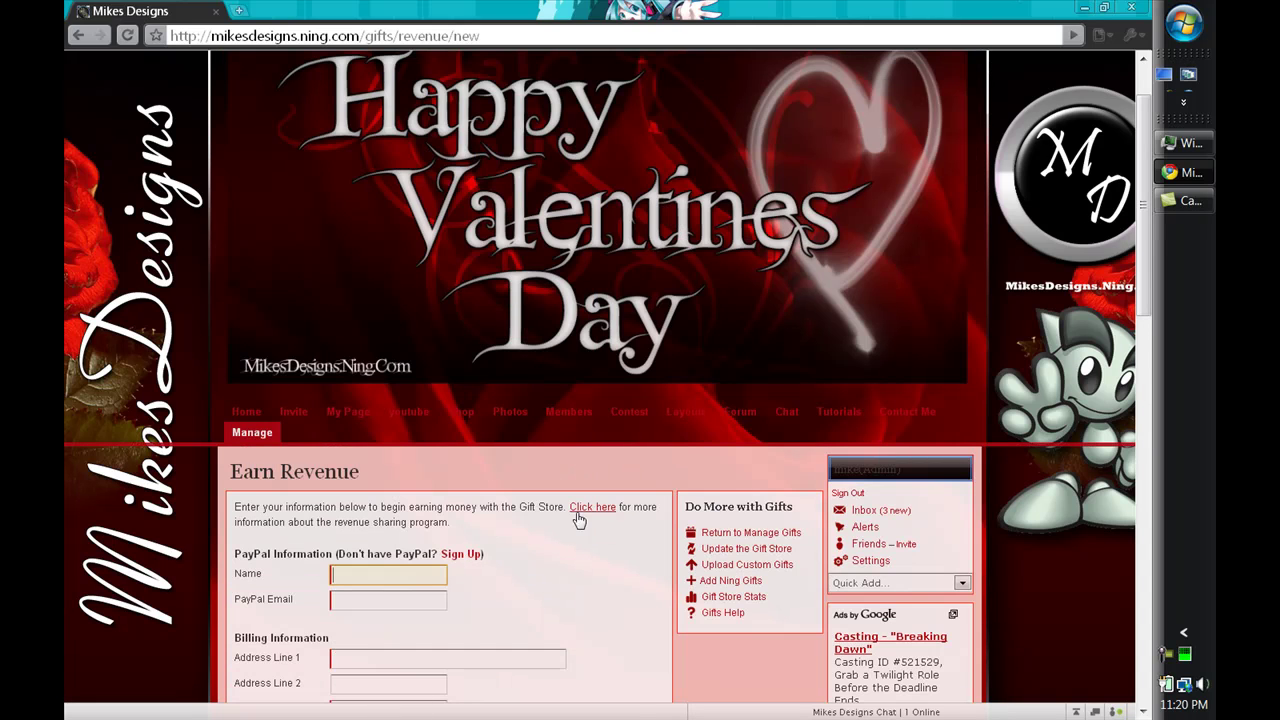
{"action": "scroll", "coordinate": [610, 510], "scroll_direction": "down", "scroll_amount": 3}
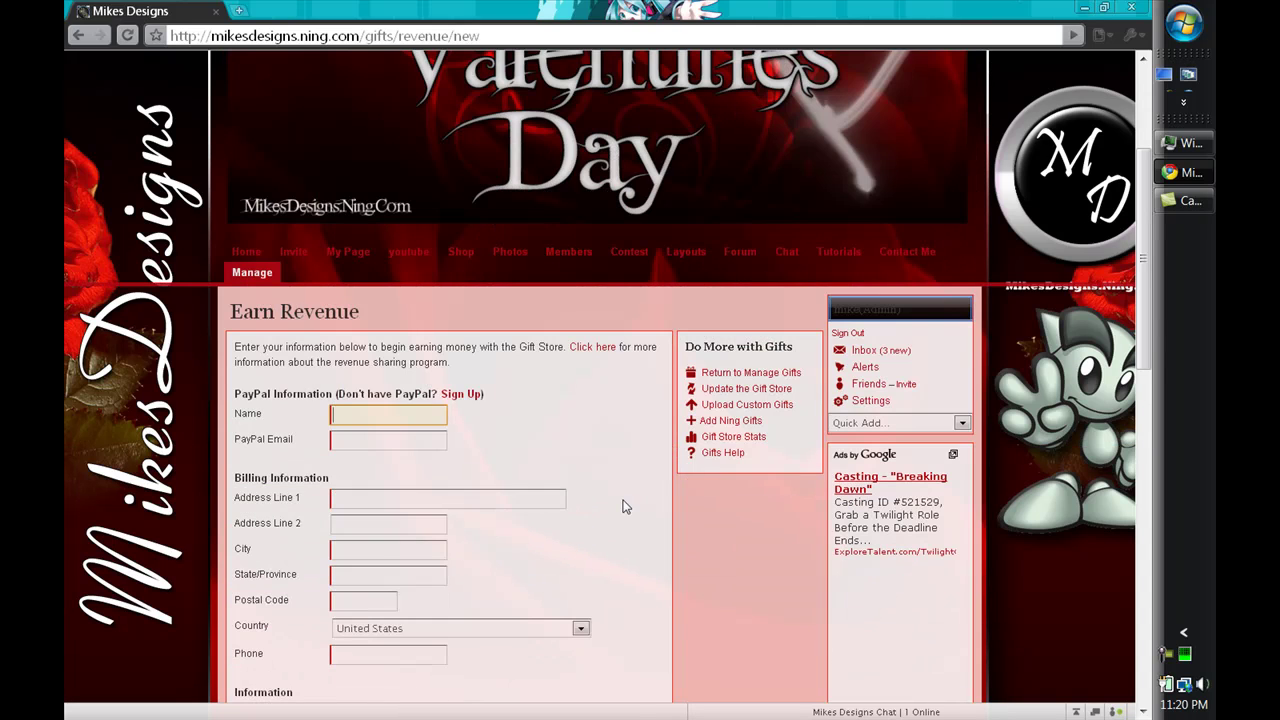
- Open the Introduction to Gifts help article, select its web address, and read through it
{"action": "left_click", "coordinate": [726, 453]}
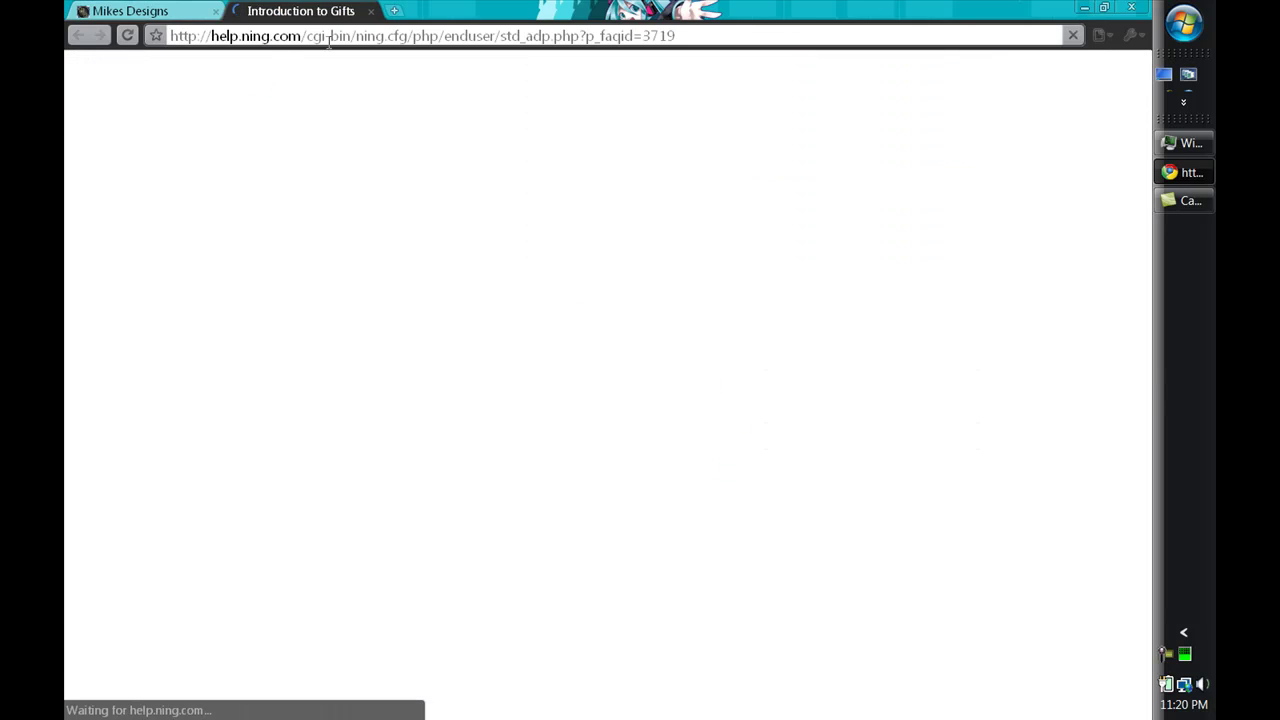
{"action": "scroll", "coordinate": [337, 394], "scroll_direction": "down", "scroll_amount": 4}
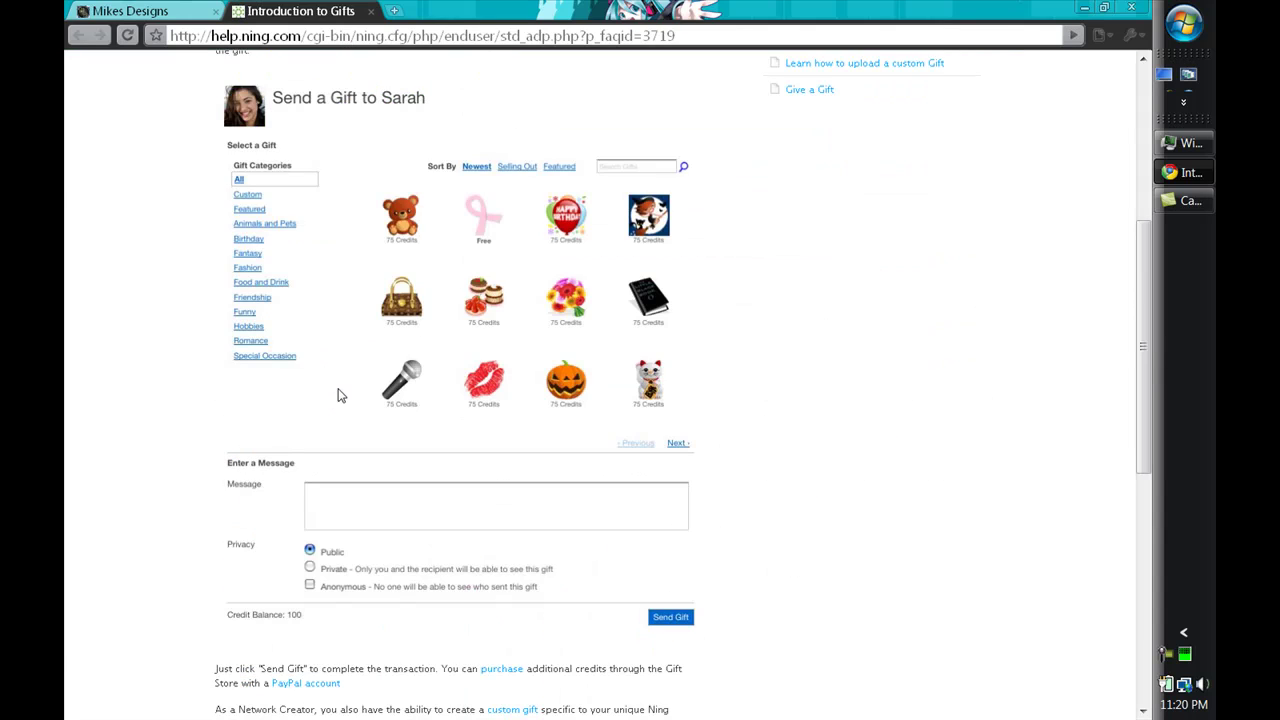
{"action": "scroll", "coordinate": [340, 396], "scroll_direction": "up", "scroll_amount": 2}
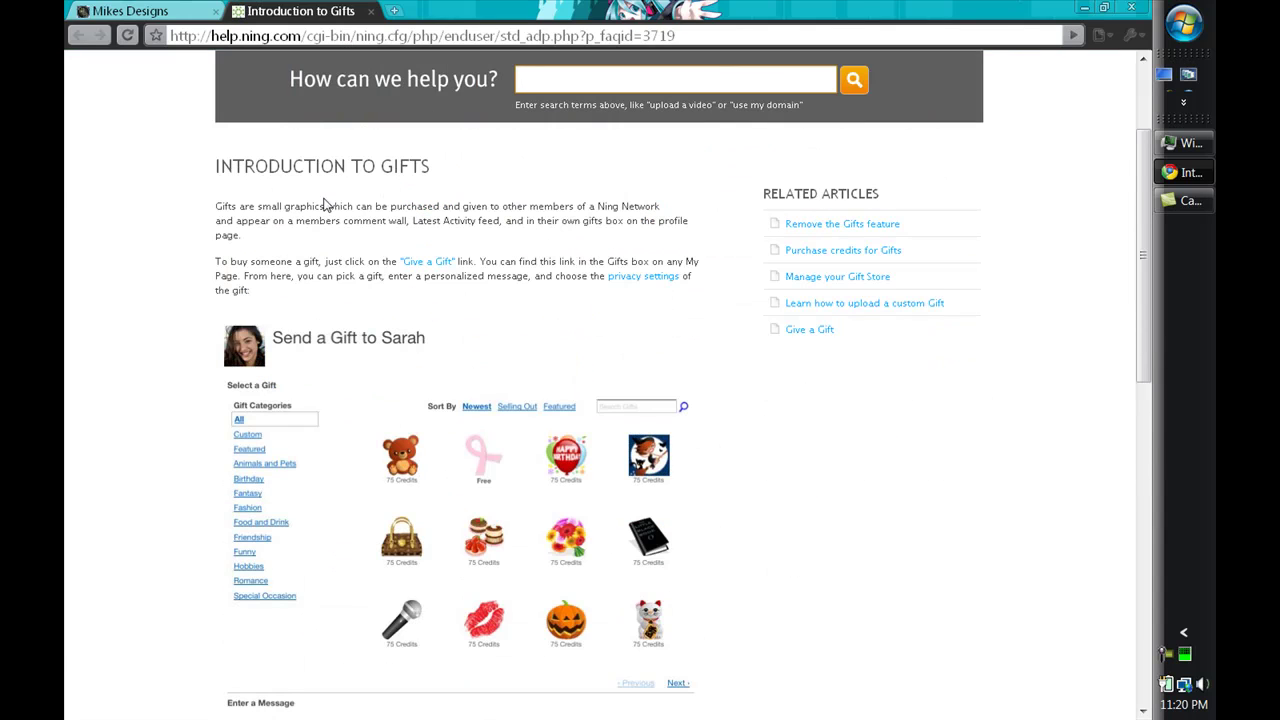
{"action": "left_click", "coordinate": [287, 42]}
{"action": "scroll", "coordinate": [364, 258], "scroll_direction": "down", "scroll_amount": 3}
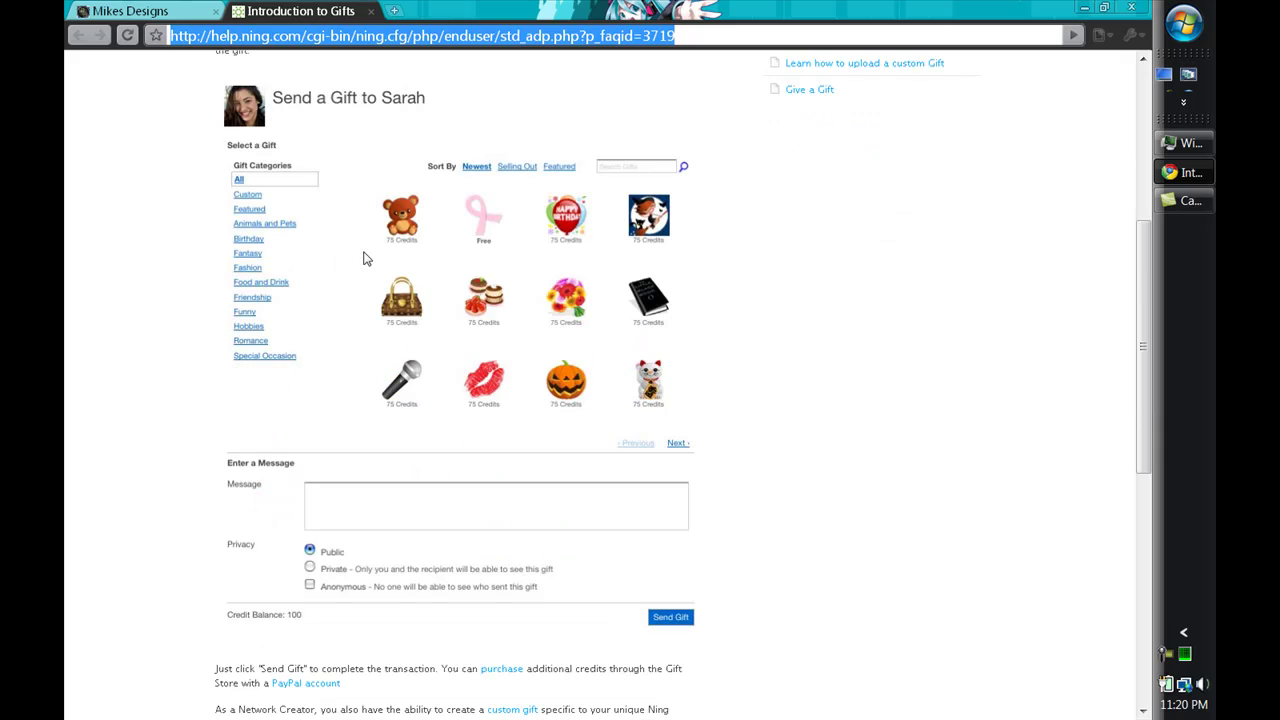
{"action": "scroll", "coordinate": [465, 437], "scroll_direction": "down", "scroll_amount": 7}
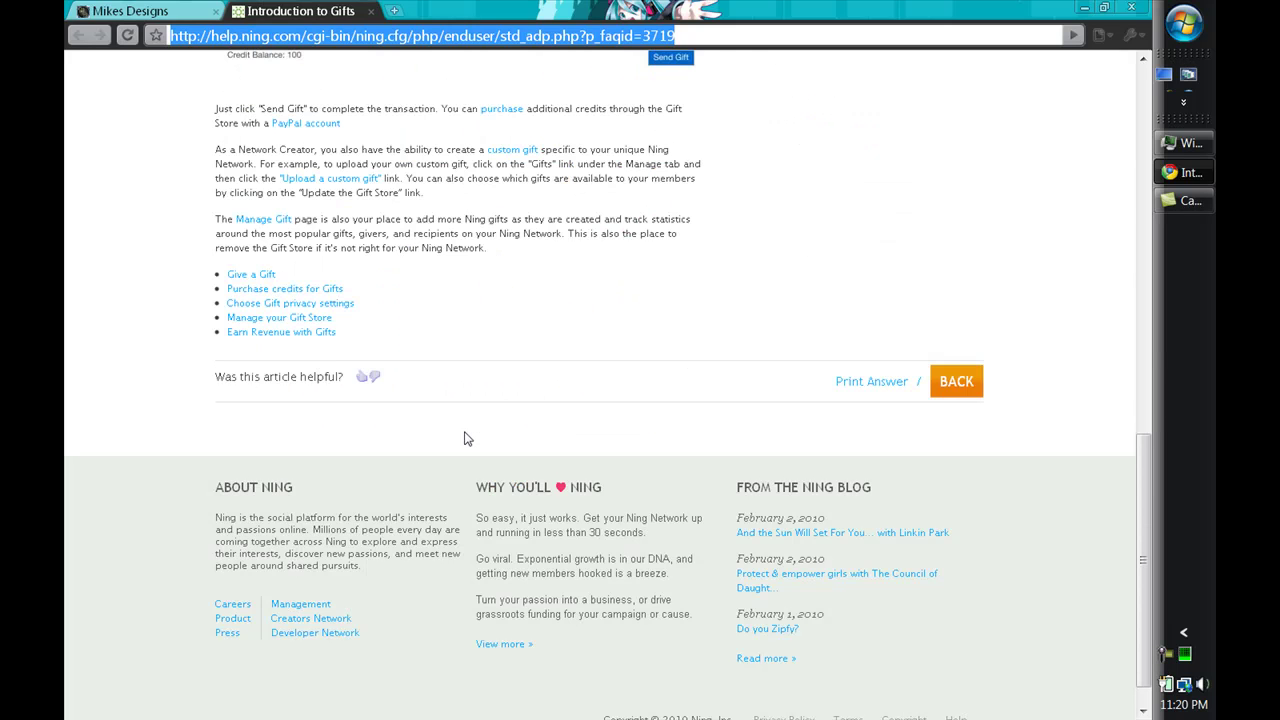
{"action": "scroll", "coordinate": [464, 438], "scroll_direction": "up", "scroll_amount": 1}
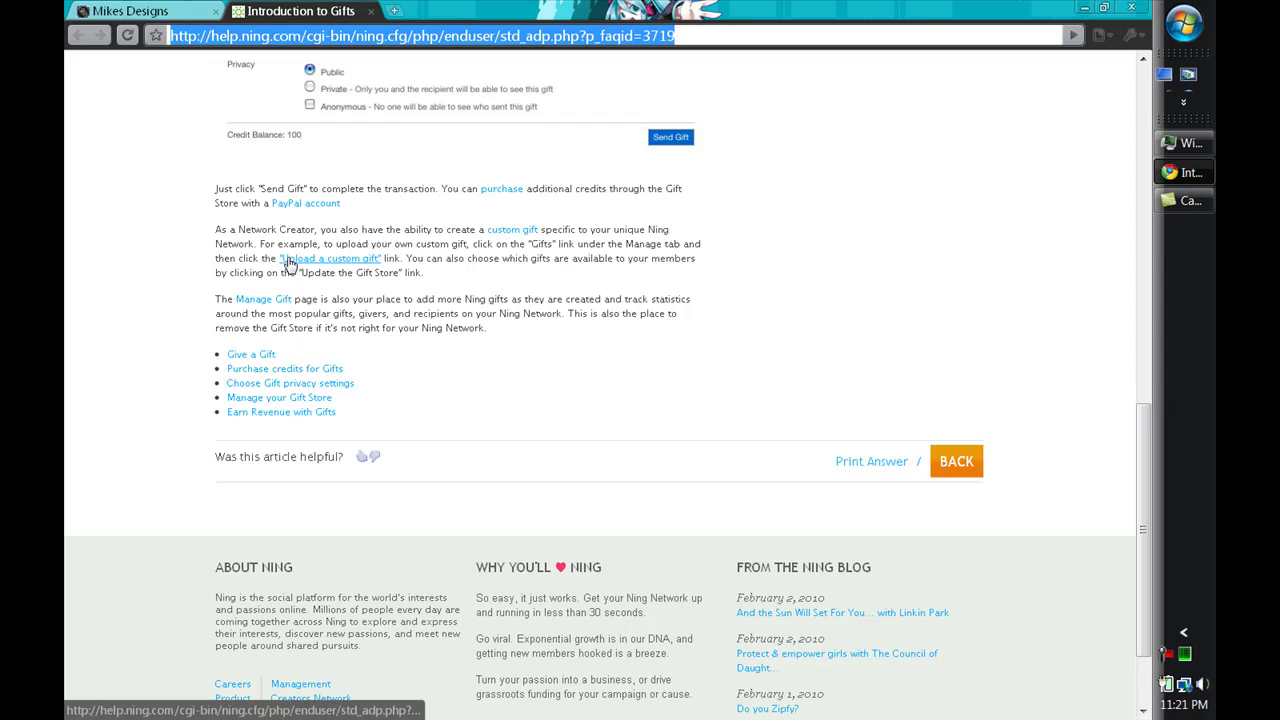
- Return to Manage Gifts and browse the gift list under Update the Gift Store
{"action": "left_click", "coordinate": [181, 10]}
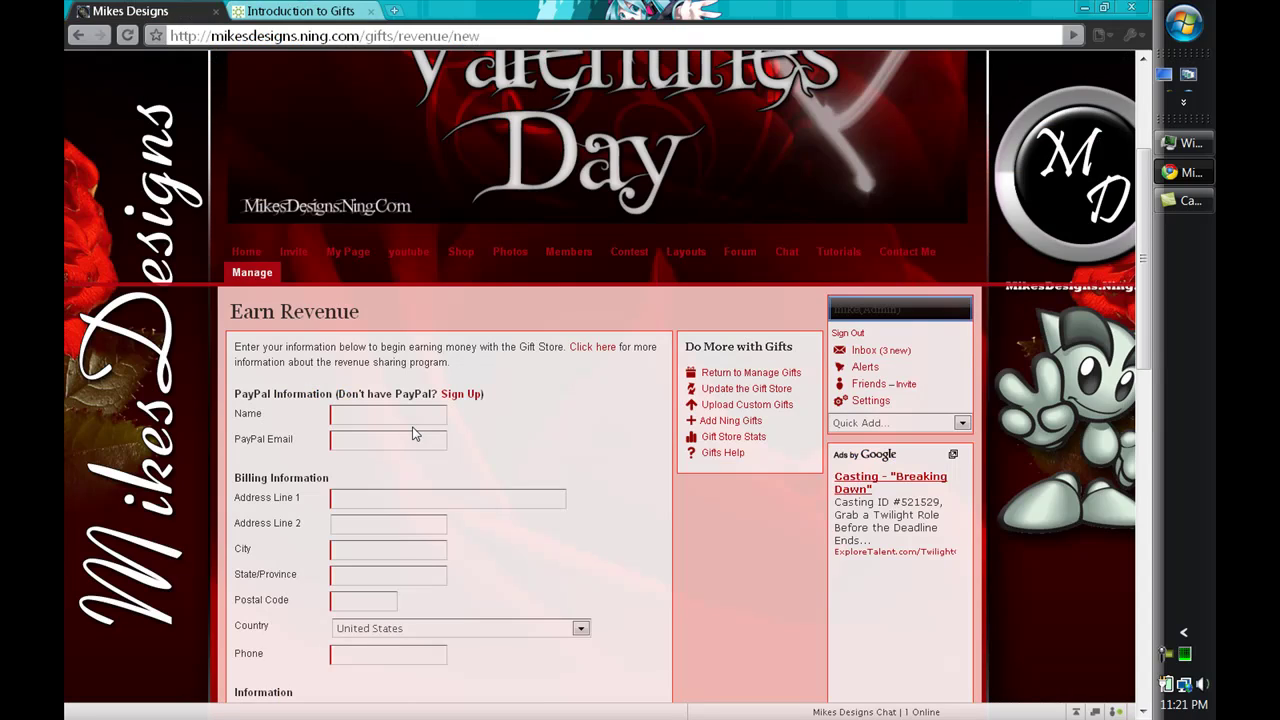
{"action": "left_click", "coordinate": [96, 38]}
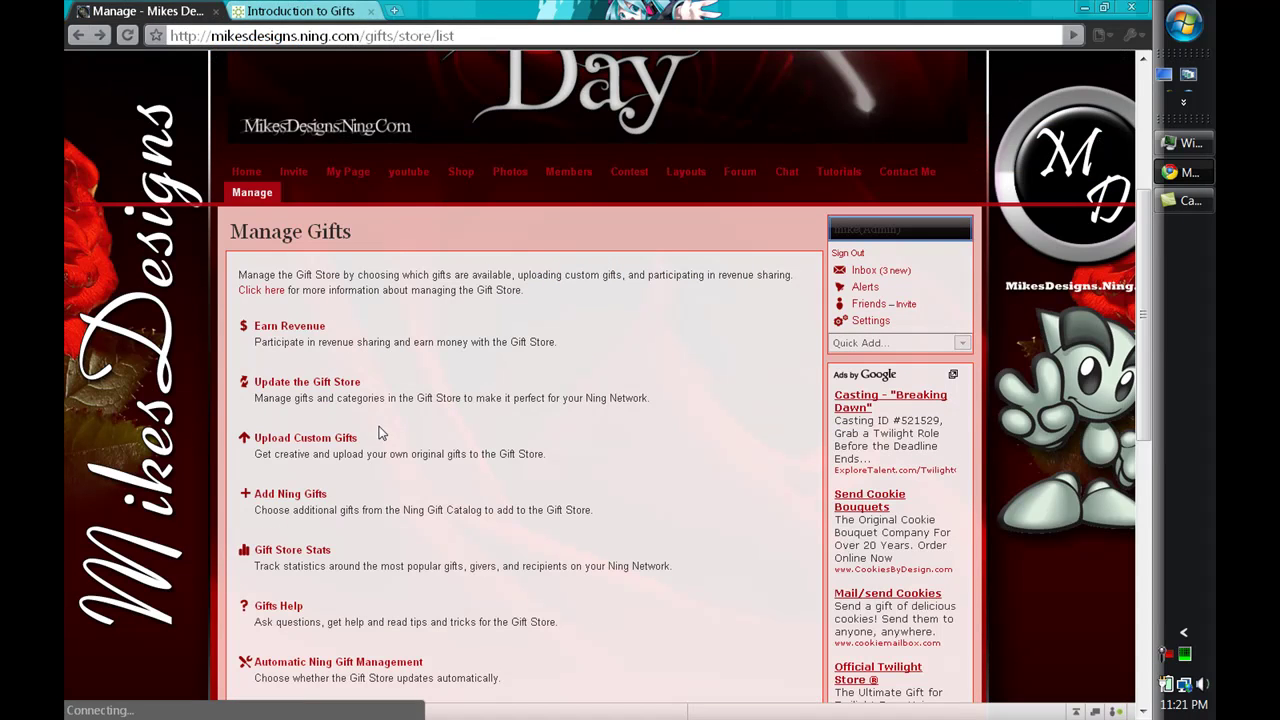
{"action": "left_click", "coordinate": [320, 388]}
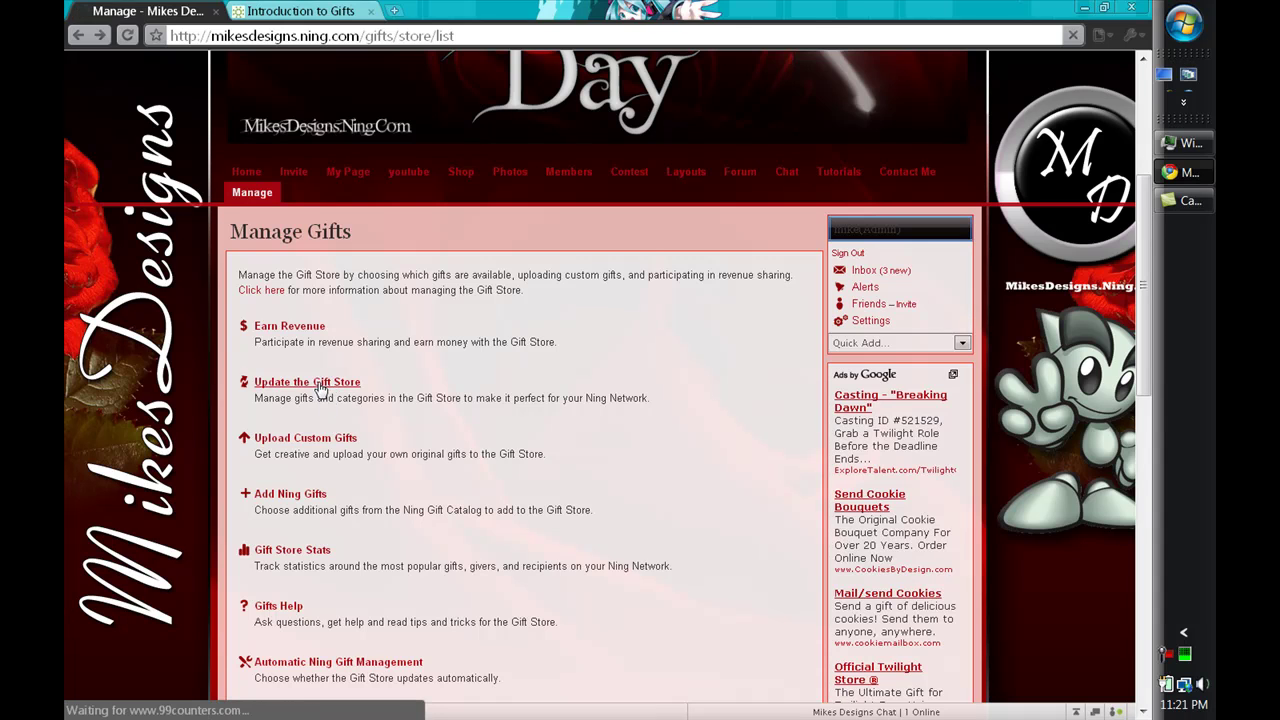
{"action": "scroll", "coordinate": [395, 415], "scroll_direction": "down", "scroll_amount": 1}
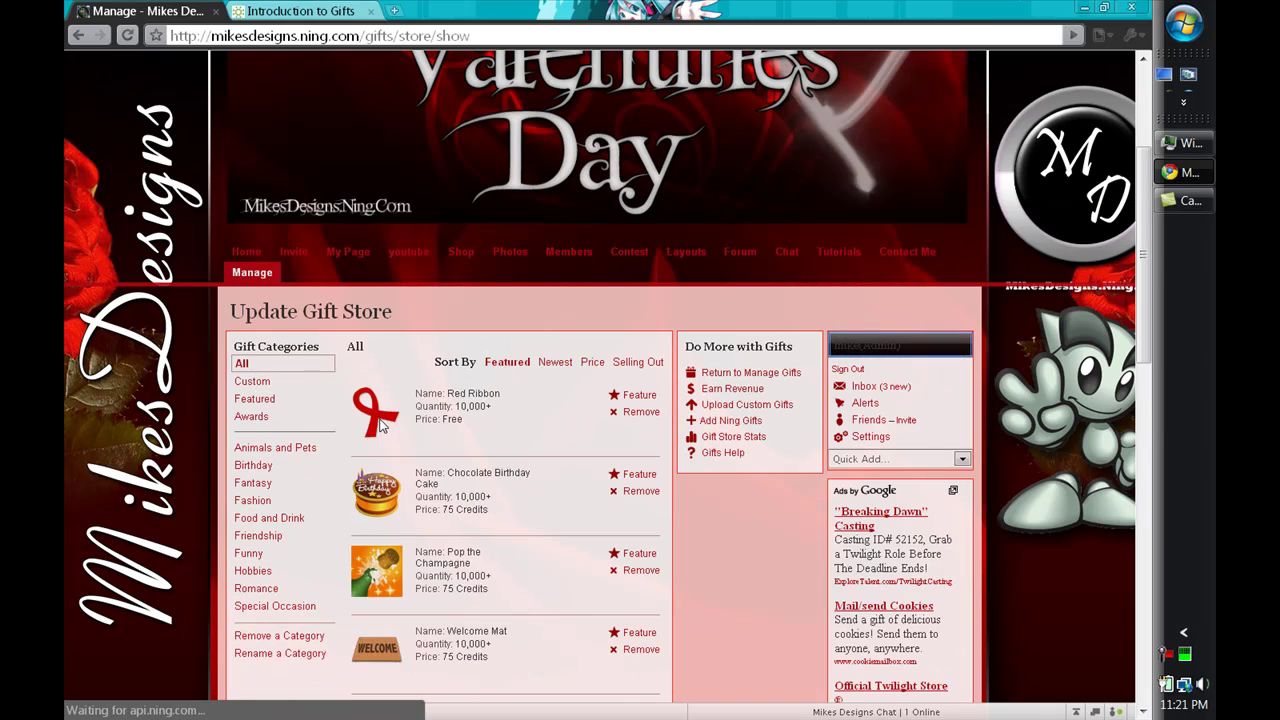
{"action": "scroll", "coordinate": [380, 425], "scroll_direction": "down", "scroll_amount": 3}
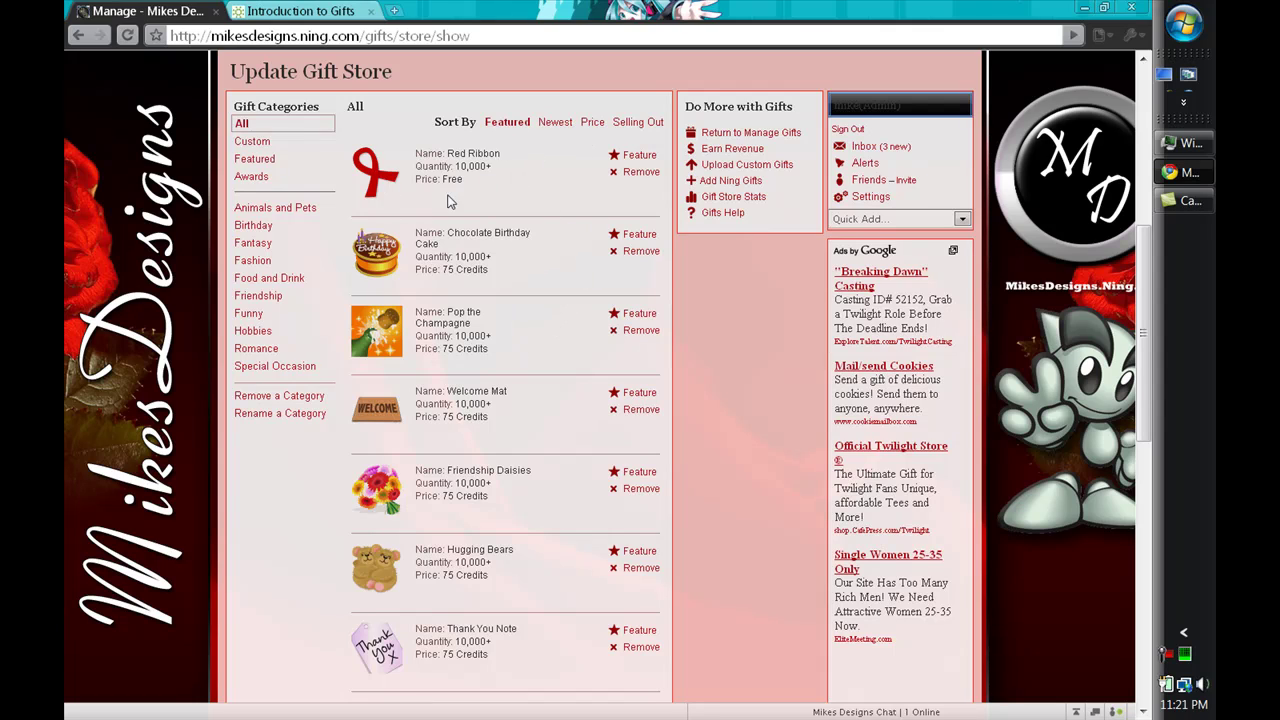
{"action": "scroll", "coordinate": [463, 273], "scroll_direction": "down", "scroll_amount": 3}
{"action": "scroll", "coordinate": [463, 273], "scroll_direction": "up", "scroll_amount": 3}
- Go back to Manage Gifts and on to the Your Ning Network admin page
{"action": "left_click", "coordinate": [89, 34]}
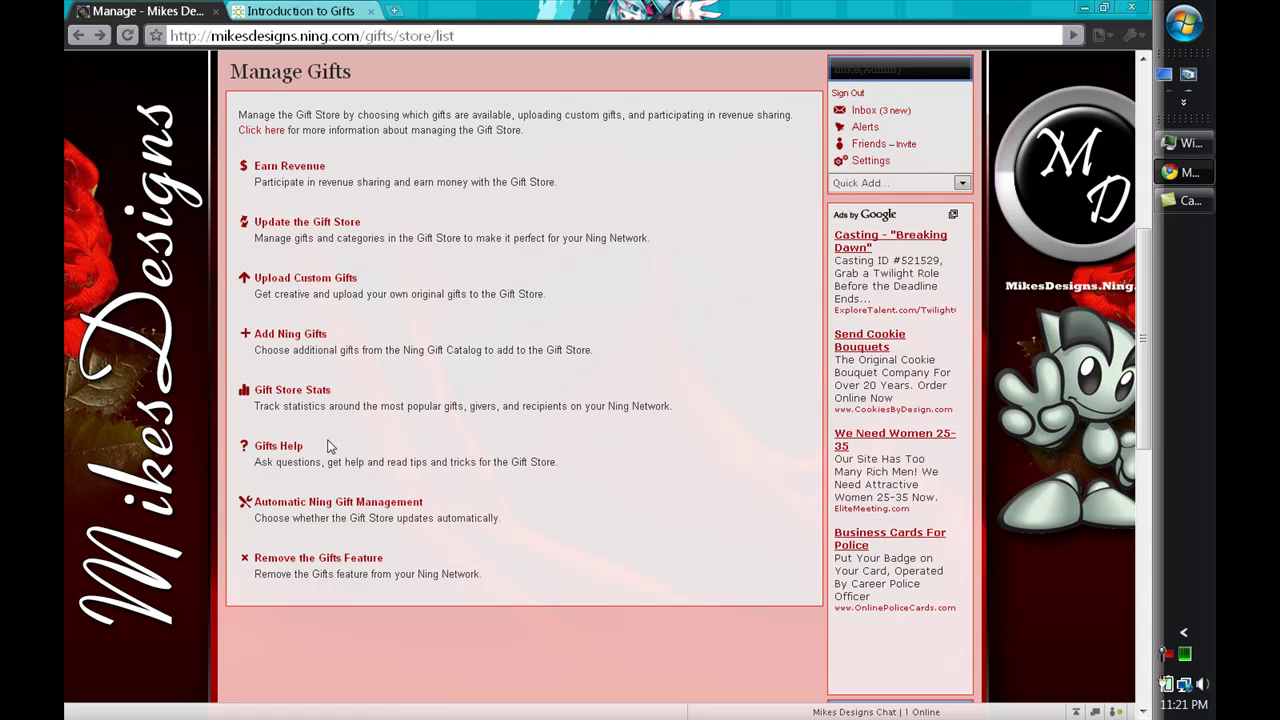
{"action": "scroll", "coordinate": [330, 446], "scroll_direction": "up", "scroll_amount": 3}
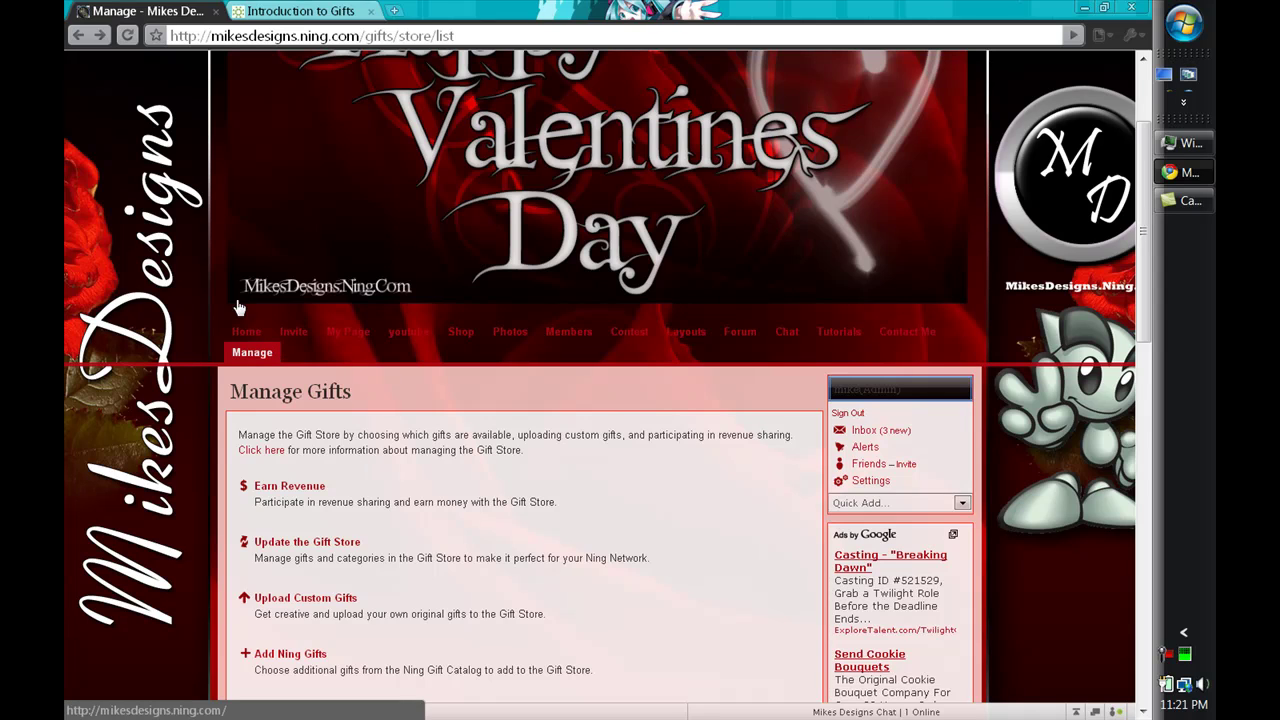
{"action": "left_click", "coordinate": [252, 352]}
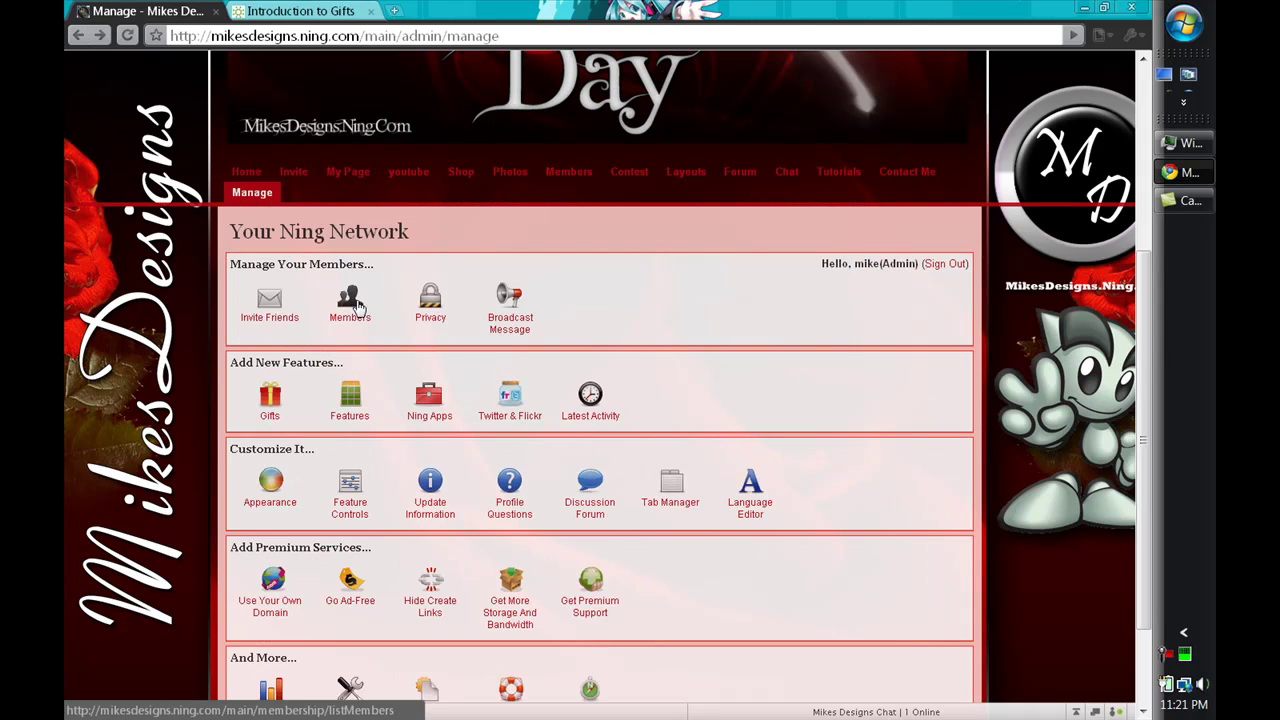
- Open the newest member's profile from the members list, showing no gifts received yet
{"action": "left_click", "coordinate": [368, 302]}
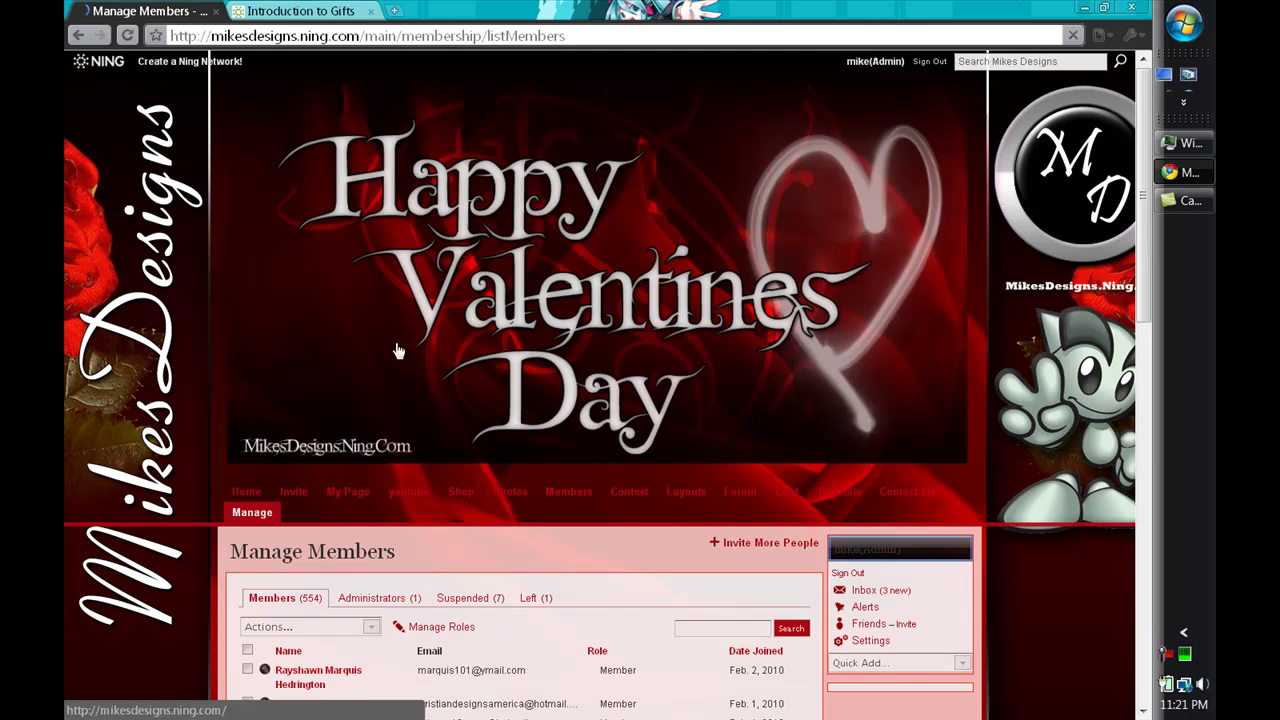
{"action": "scroll", "coordinate": [386, 396], "scroll_direction": "down", "scroll_amount": 3}
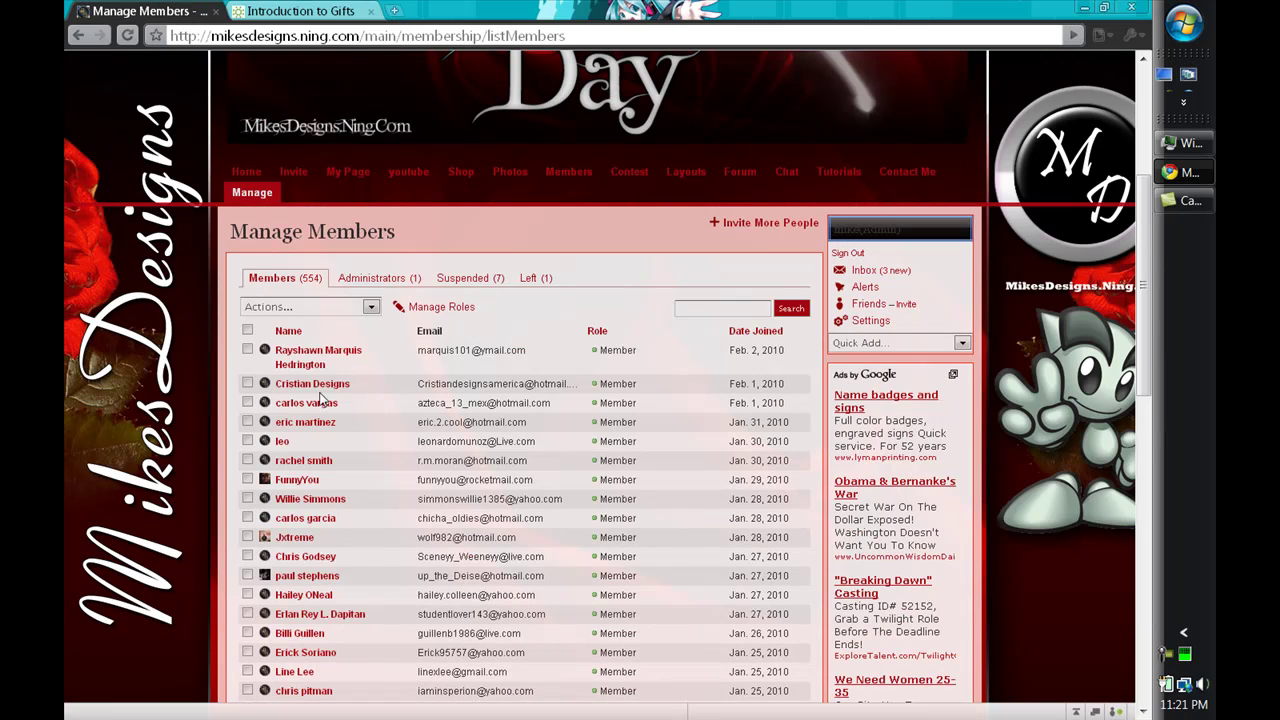
{"action": "left_click", "coordinate": [318, 363]}
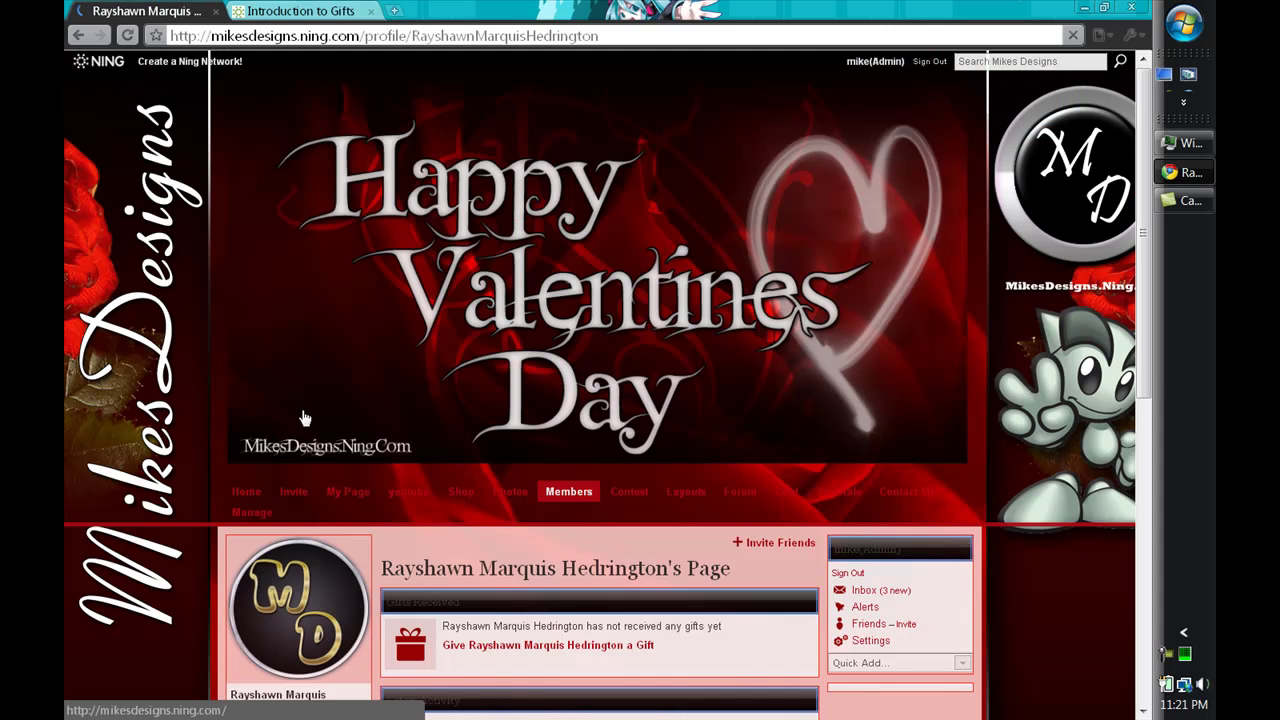
{"action": "scroll", "coordinate": [305, 410], "scroll_direction": "down", "scroll_amount": 4}
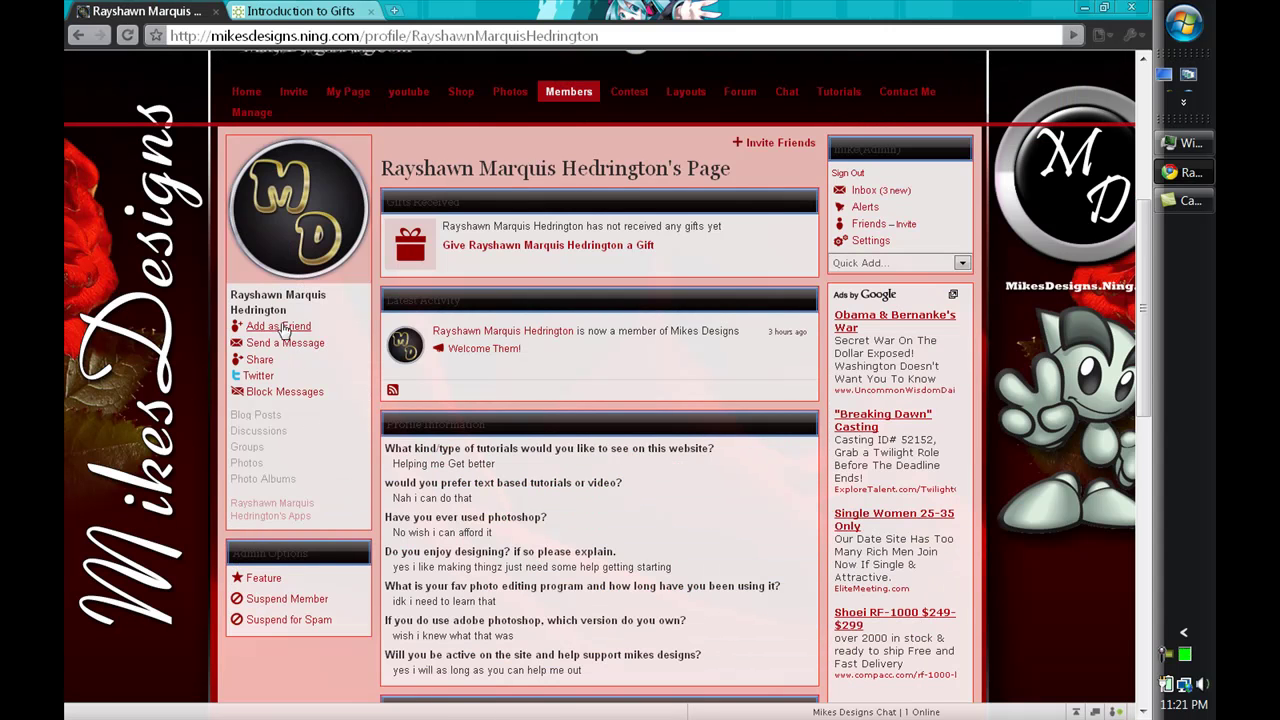
{"action": "left_click", "coordinate": [470, 250]}
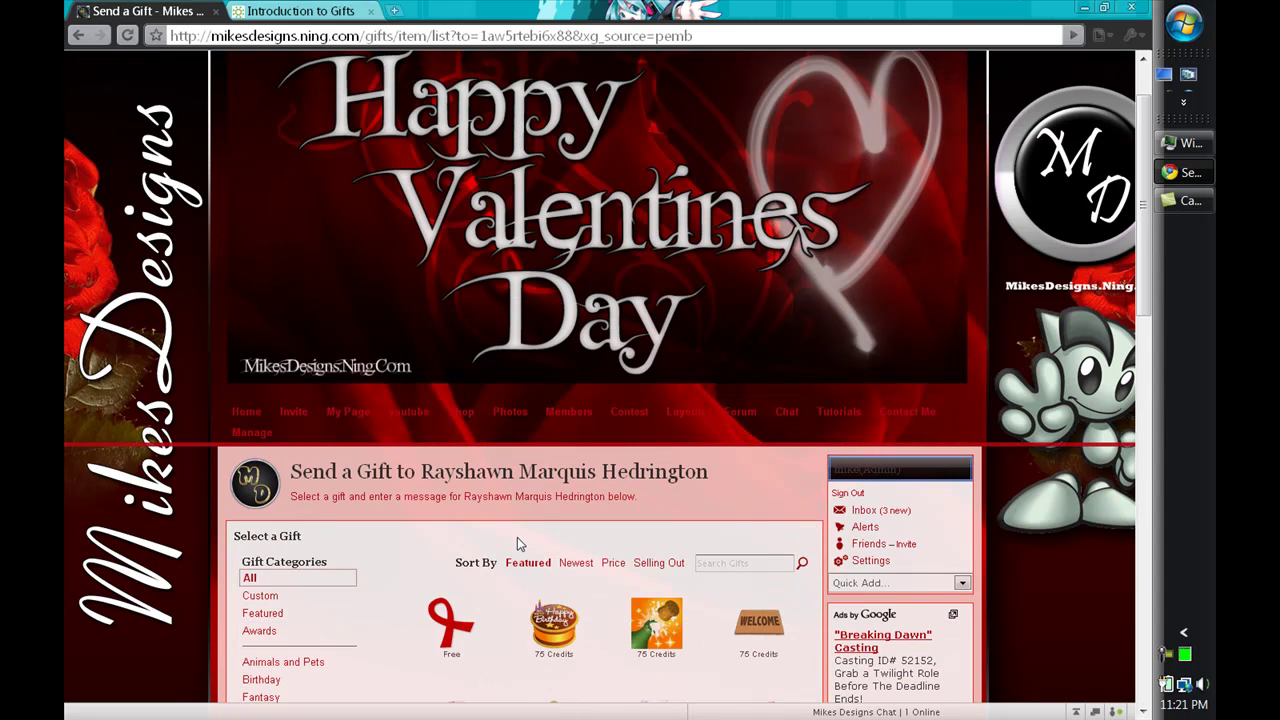
{"action": "scroll", "coordinate": [517, 537], "scroll_direction": "down", "scroll_amount": 3}
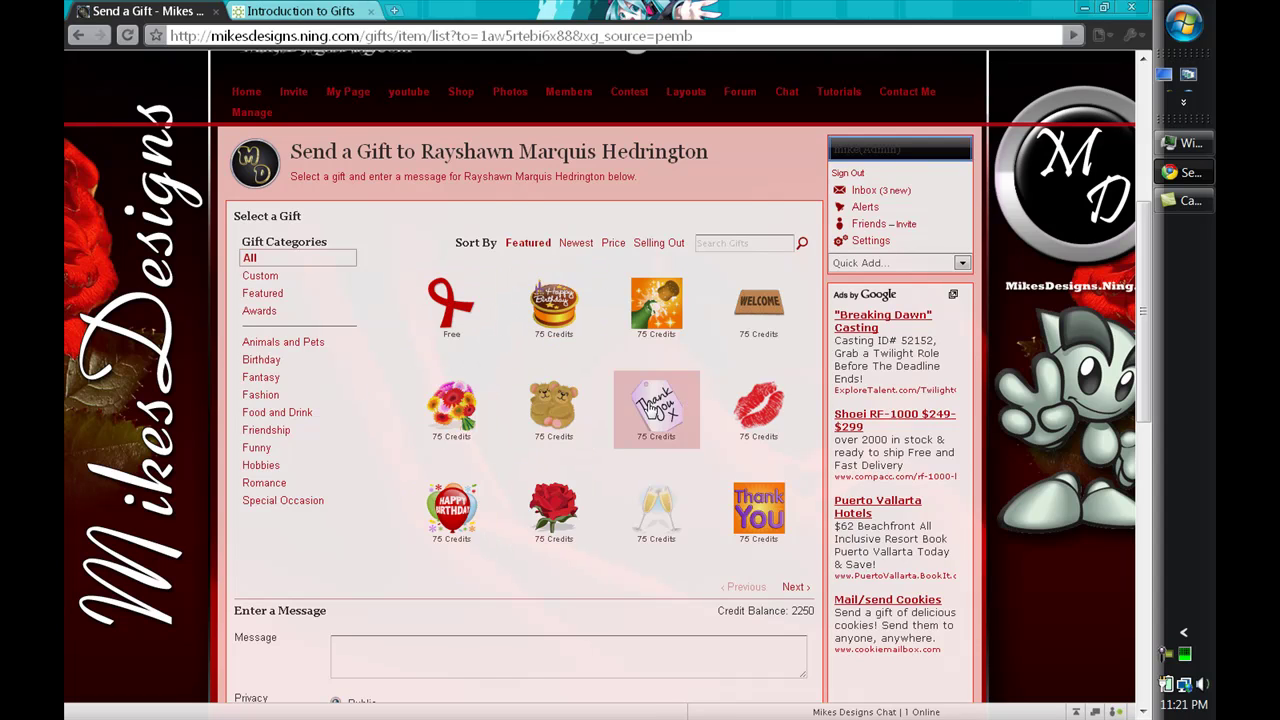
{"action": "scroll", "coordinate": [594, 441], "scroll_direction": "down", "scroll_amount": 2}
{"action": "scroll", "coordinate": [543, 430], "scroll_direction": "up", "scroll_amount": 2}
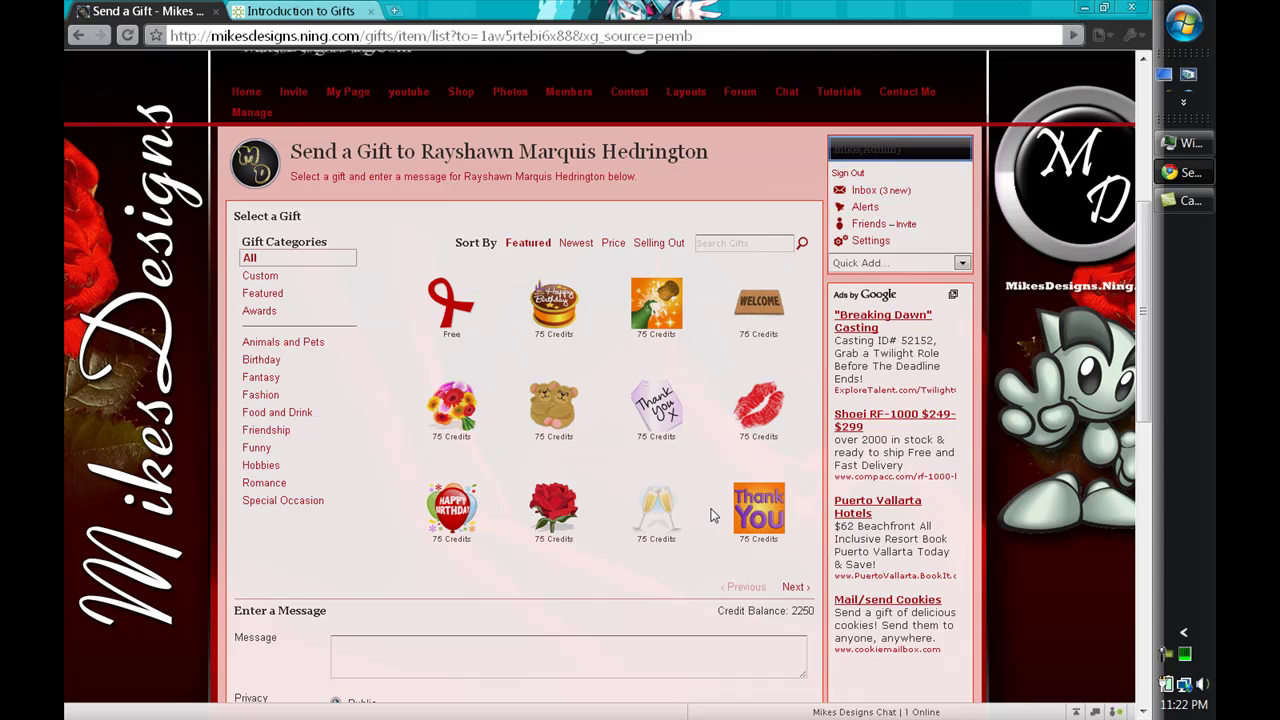
{"action": "scroll", "coordinate": [776, 609], "scroll_direction": "down", "scroll_amount": 1}
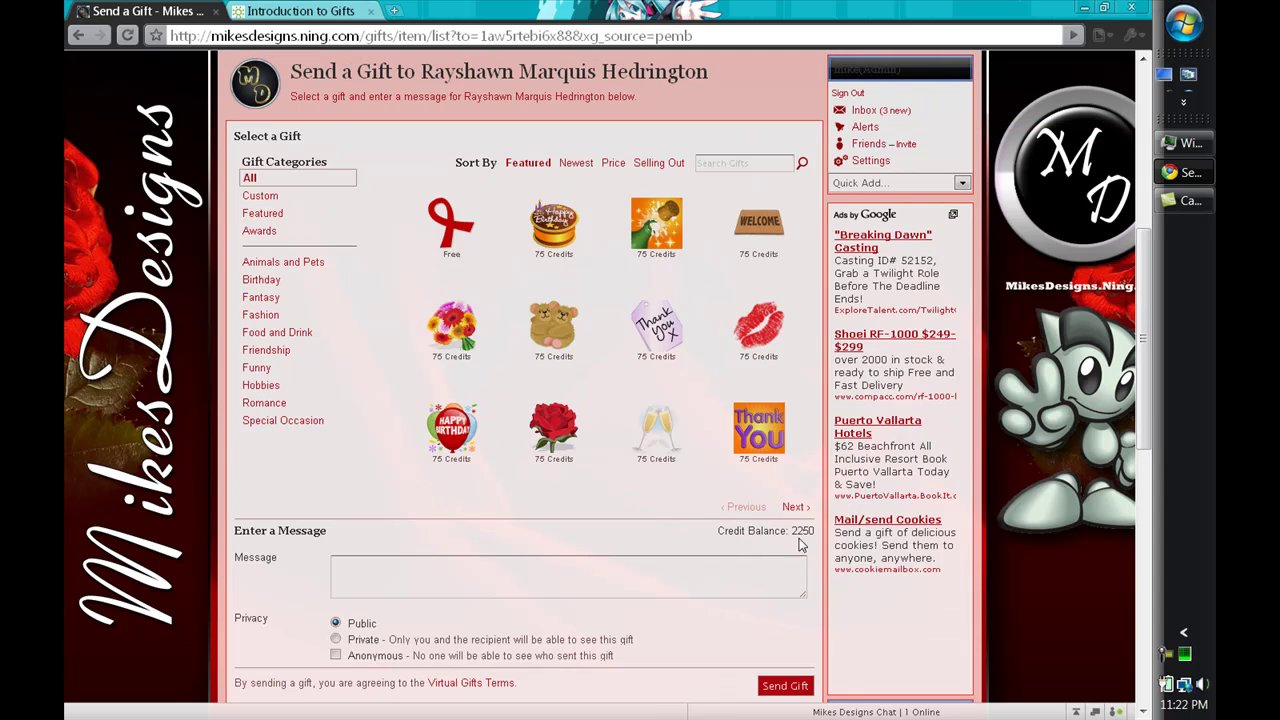
{"action": "left_click_drag", "start_coordinate": [792, 528], "coordinate": [820, 530]}
{"action": "left_click", "coordinate": [815, 545]}
{"action": "left_click_drag", "start_coordinate": [790, 530], "coordinate": [822, 536]}
{"action": "left_click", "coordinate": [810, 535]}
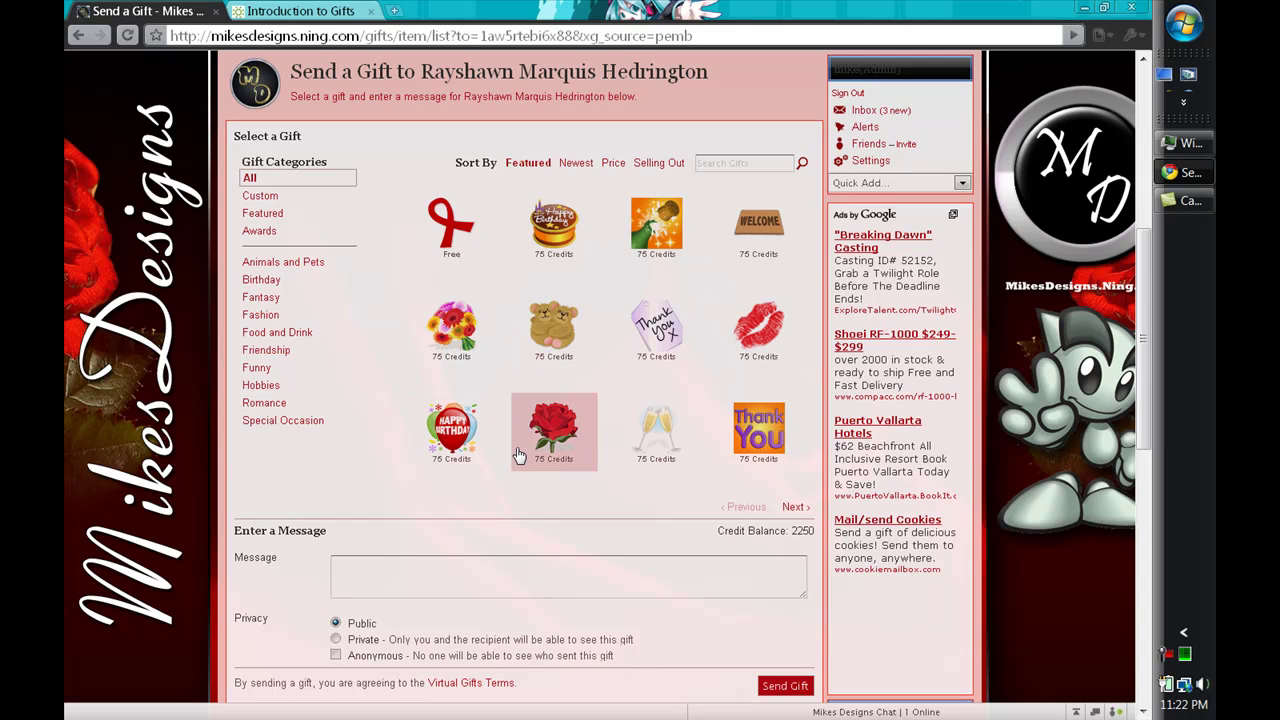
{"action": "scroll", "coordinate": [630, 495], "scroll_direction": "up", "scroll_amount": 3}
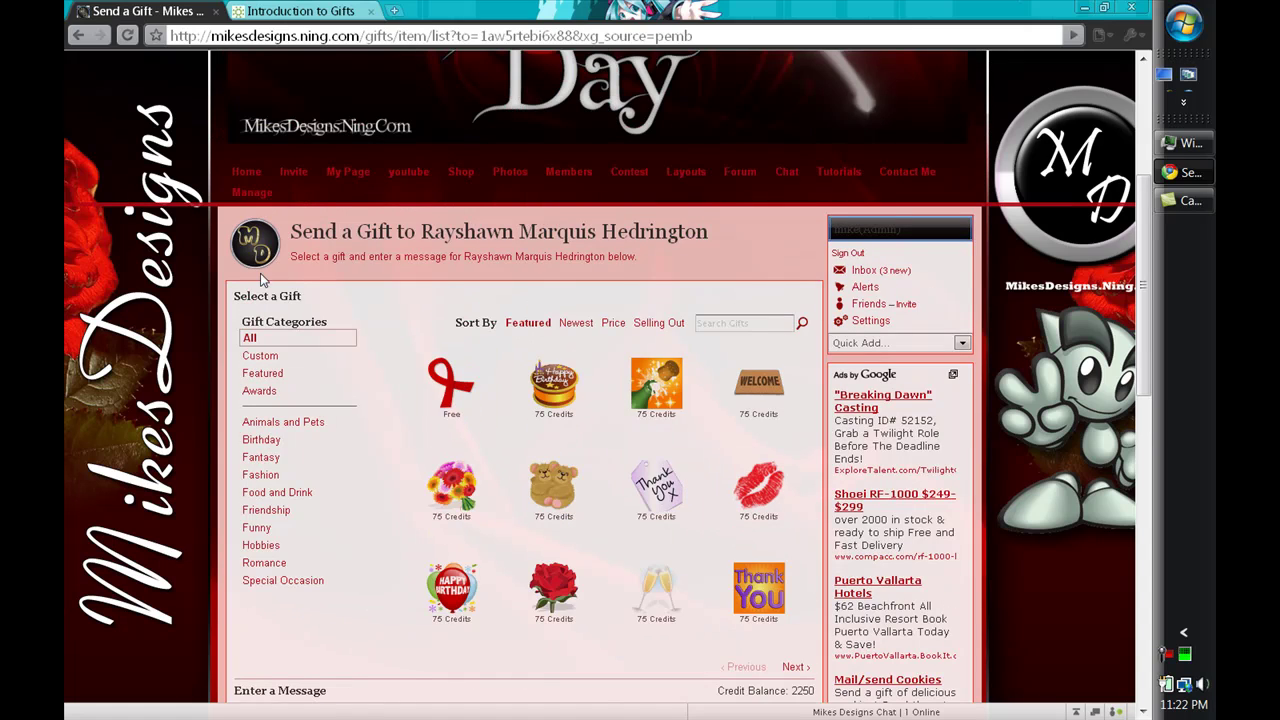
{"action": "left_click", "coordinate": [78, 35]}
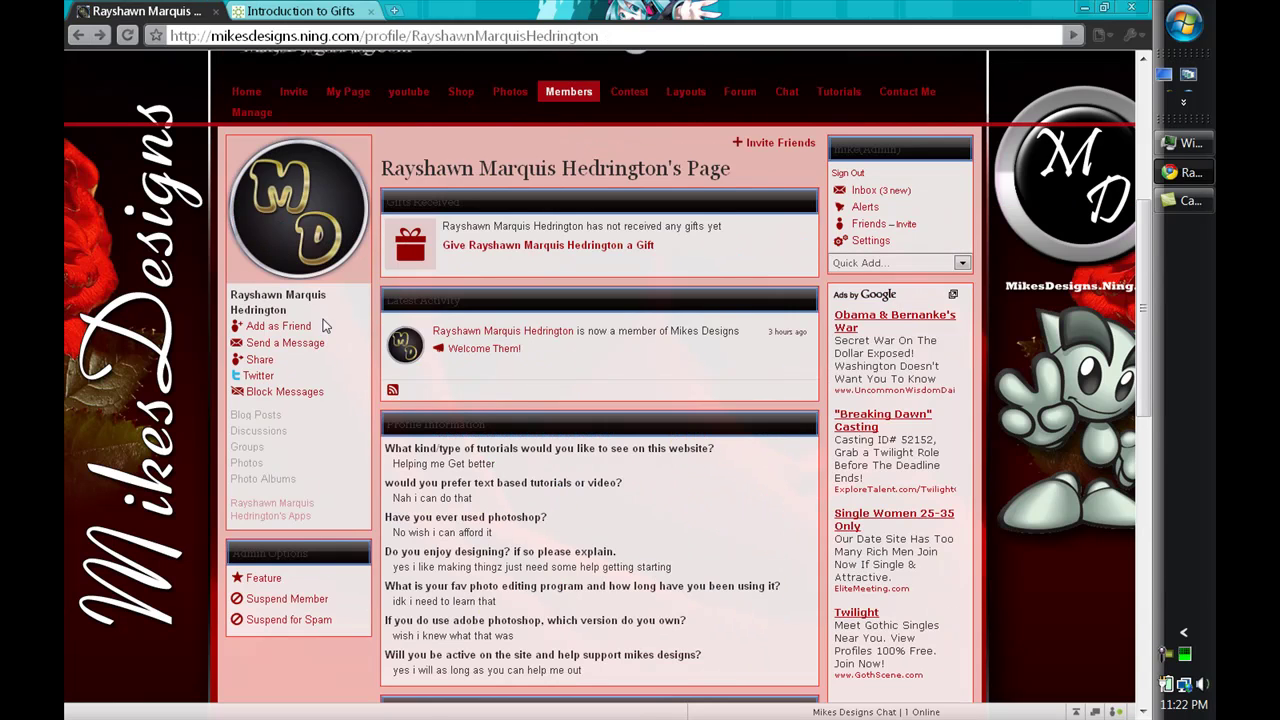
- Go to the Manage page and open the home page Features layout
{"action": "left_click", "coordinate": [251, 113]}
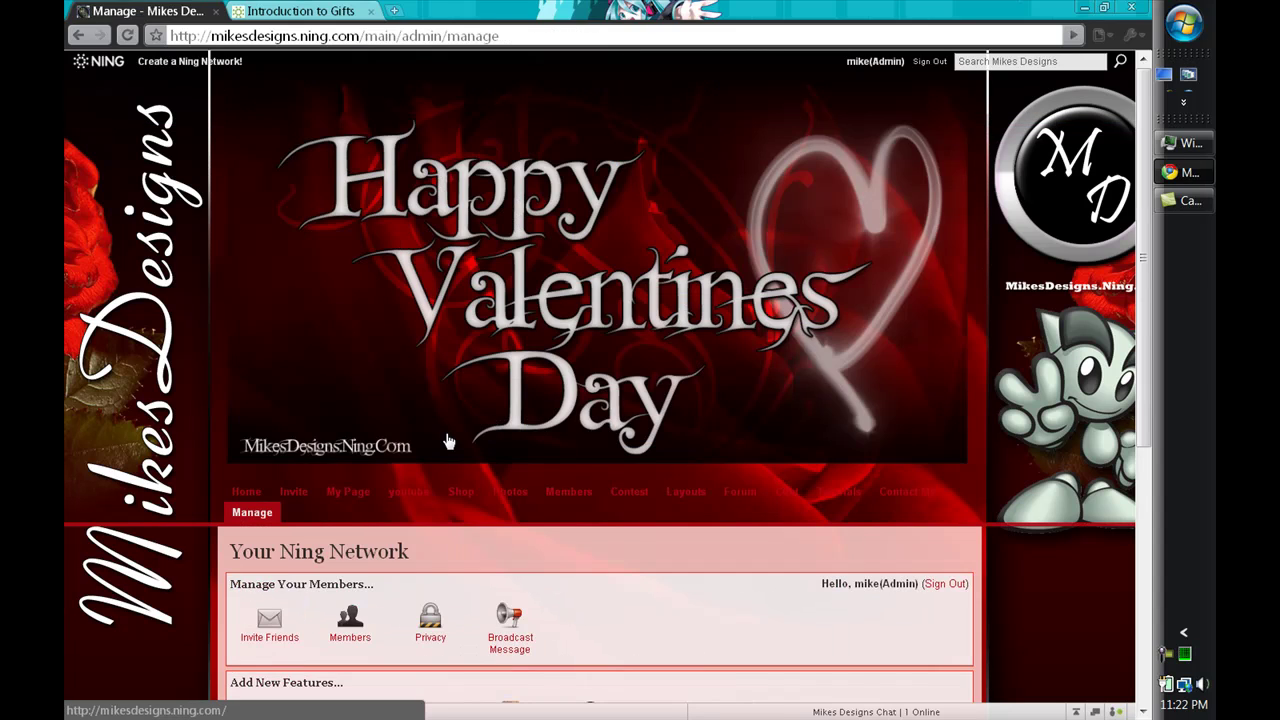
{"action": "scroll", "coordinate": [449, 442], "scroll_direction": "down", "scroll_amount": 3}
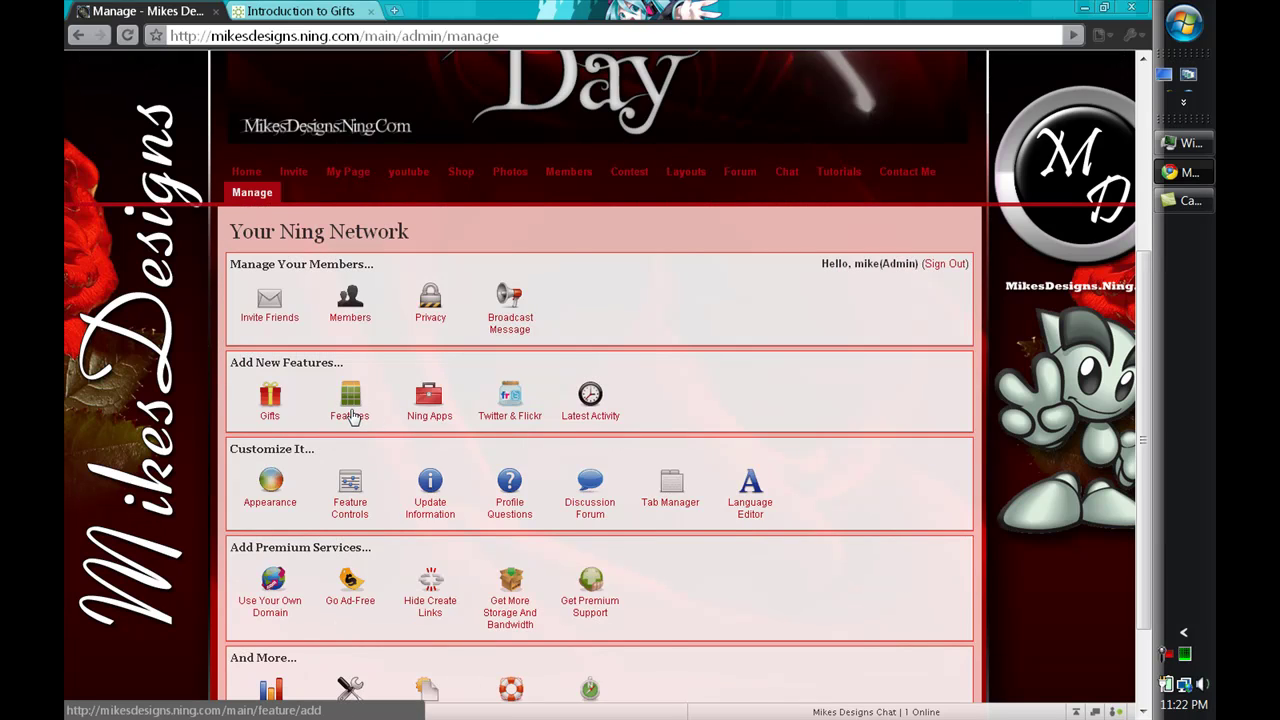
{"action": "left_click", "coordinate": [350, 415]}
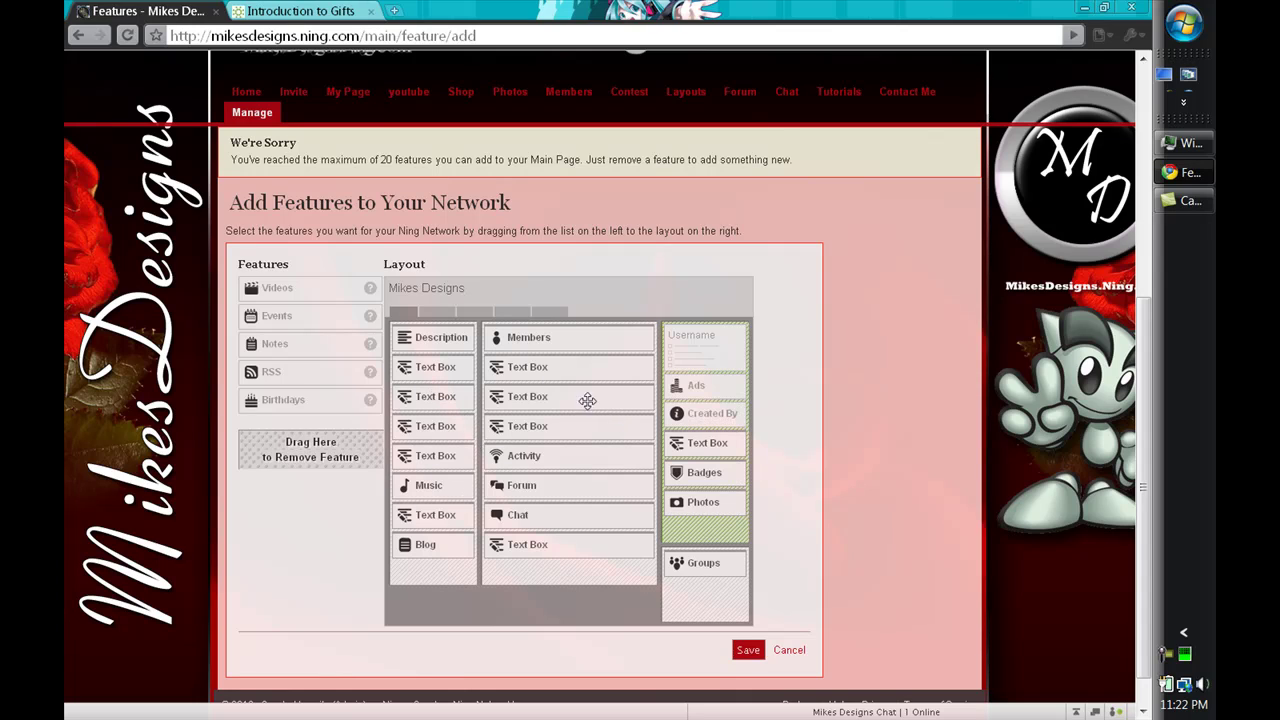
- Try moving Members, Badges, Videos and Blog, note the 20-feature limit, then cancel unsaved
{"action": "mouse_move", "coordinate": [536, 336]}
{"action": "left_mouse_down"}
{"action": "mouse_move", "coordinate": [543, 383]}
{"action": "mouse_move", "coordinate": [543, 330]}
{"action": "left_mouse_up"}
{"action": "mouse_move", "coordinate": [704, 472]}
{"action": "left_mouse_down"}
{"action": "mouse_move", "coordinate": [492, 449]}
{"action": "mouse_move", "coordinate": [445, 430]}
{"action": "mouse_move", "coordinate": [705, 472]}
{"action": "left_mouse_up"}
{"action": "left_click_drag", "start_coordinate": [297, 288], "coordinate": [320, 294]}
{"action": "mouse_move", "coordinate": [430, 544]}
{"action": "left_mouse_down"}
{"action": "mouse_move", "coordinate": [540, 415]}
{"action": "mouse_move", "coordinate": [538, 355]}
{"action": "mouse_move", "coordinate": [429, 490]}
{"action": "mouse_move", "coordinate": [450, 536]}
{"action": "left_mouse_up"}
{"action": "left_click_drag", "start_coordinate": [378, 163], "coordinate": [460, 162]}
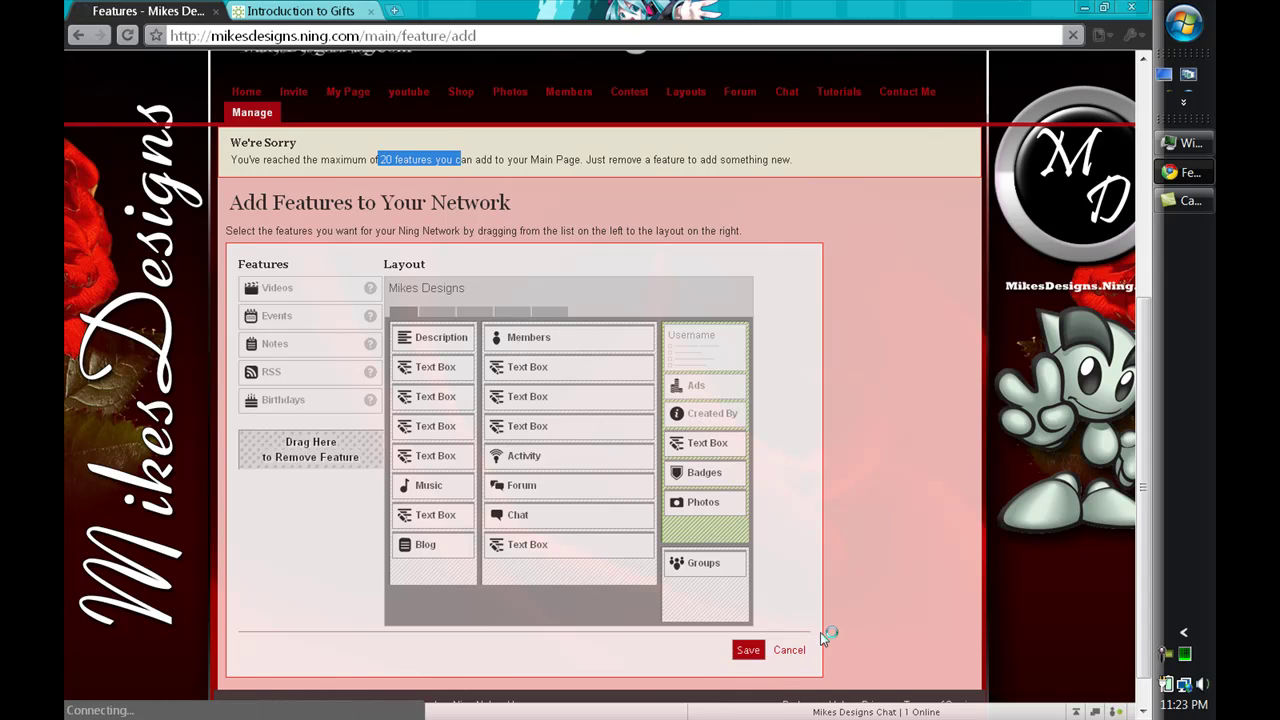
{"action": "left_click", "coordinate": [789, 650]}
- Go to the home page, scroll its members grid and features, and highlight the intro text
{"action": "scroll", "coordinate": [510, 385], "scroll_direction": "down", "scroll_amount": 2}
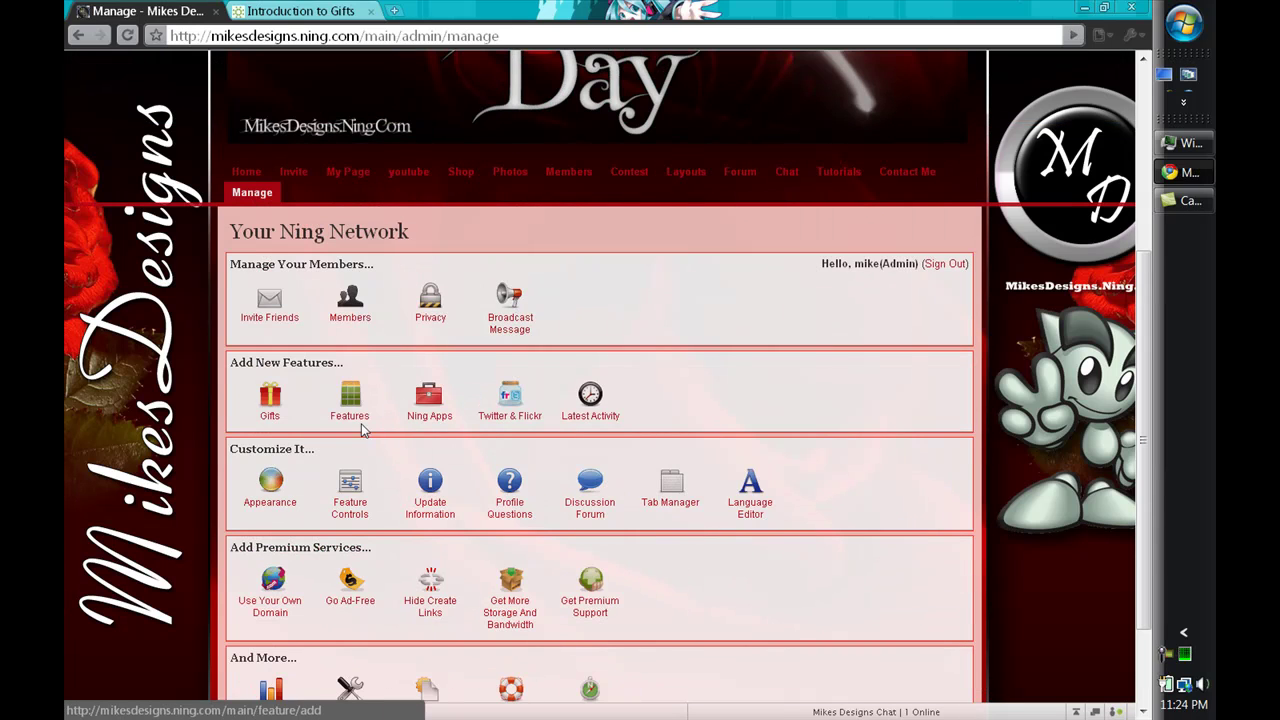
{"action": "left_click", "coordinate": [257, 177]}
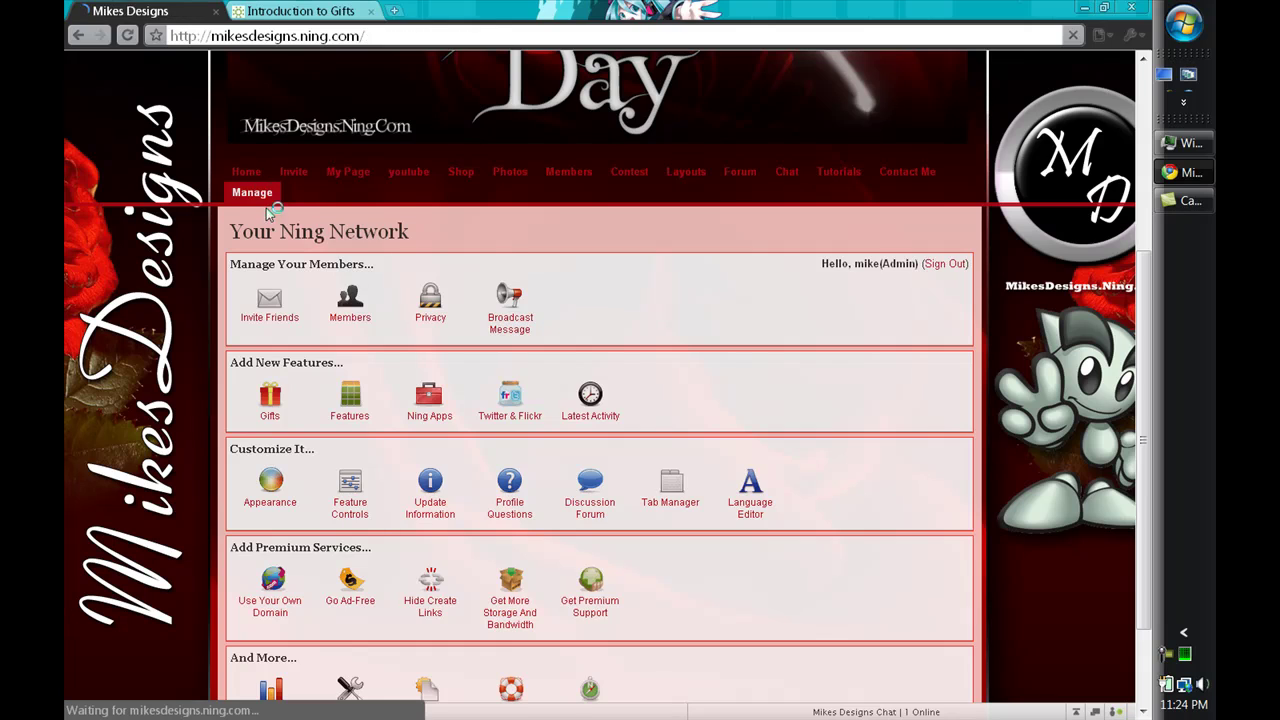
{"action": "scroll", "coordinate": [528, 273], "scroll_direction": "down", "scroll_amount": 3}
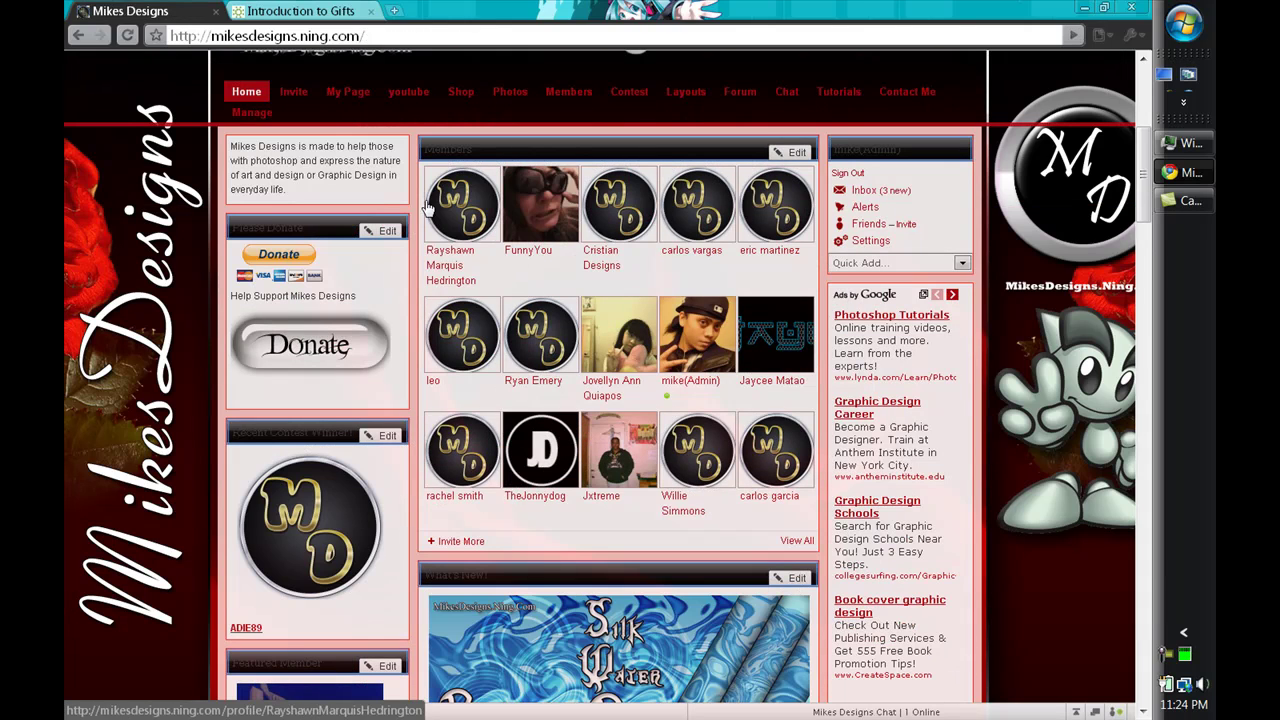
{"action": "scroll", "coordinate": [838, 430], "scroll_direction": "down", "scroll_amount": 4}
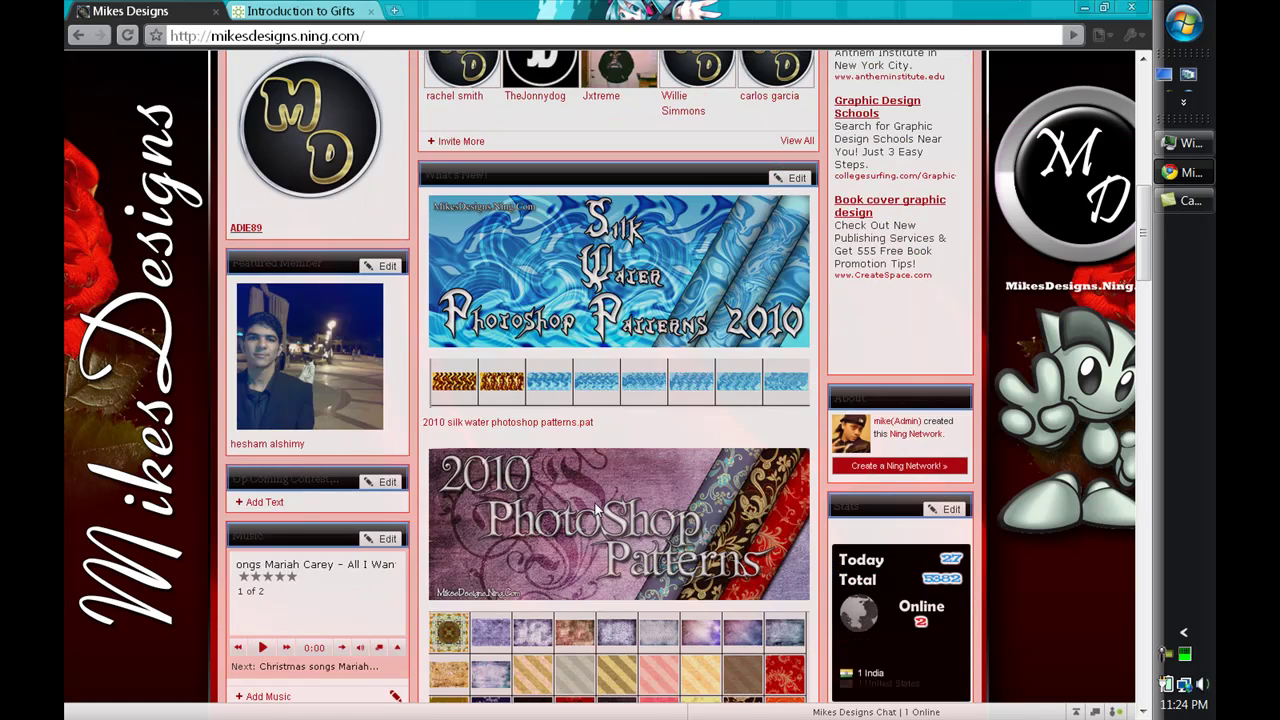
{"action": "scroll", "coordinate": [420, 455], "scroll_direction": "down", "scroll_amount": 5}
{"action": "scroll", "coordinate": [429, 536], "scroll_direction": "up", "scroll_amount": 3}
{"action": "scroll", "coordinate": [600, 438], "scroll_direction": "up", "scroll_amount": 5}
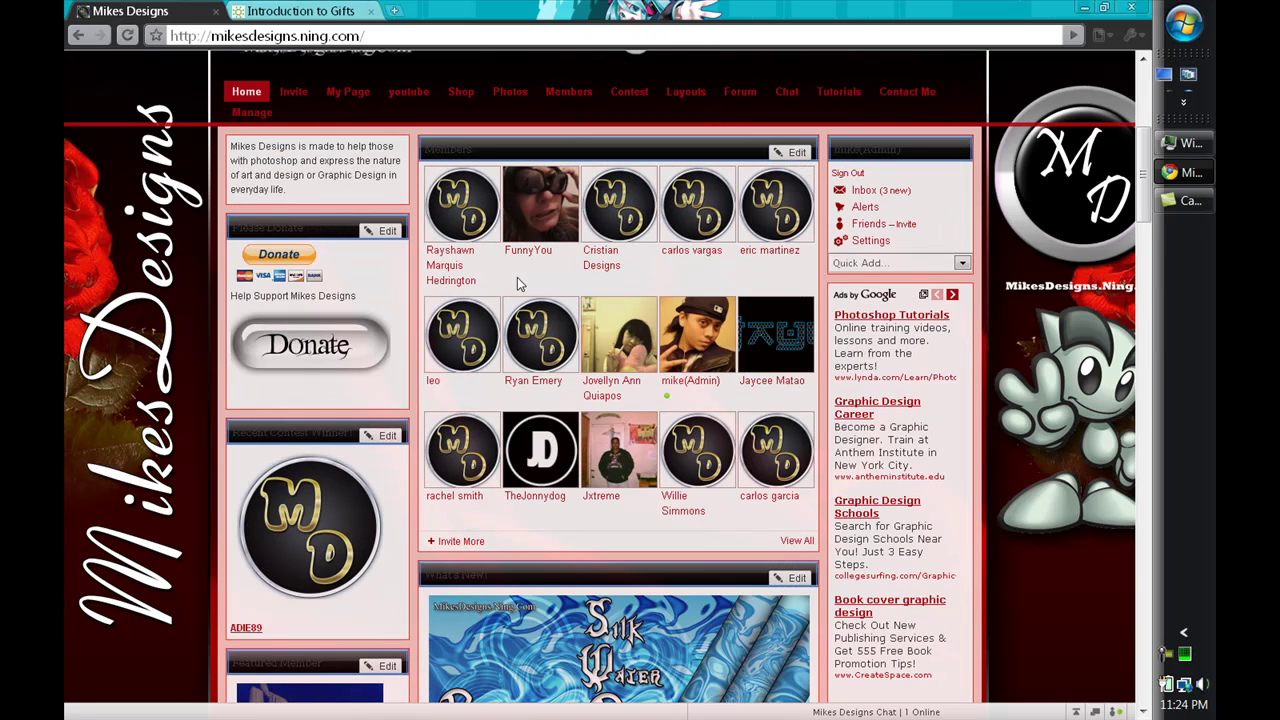
{"action": "left_click_drag", "start_coordinate": [232, 146], "coordinate": [394, 205]}
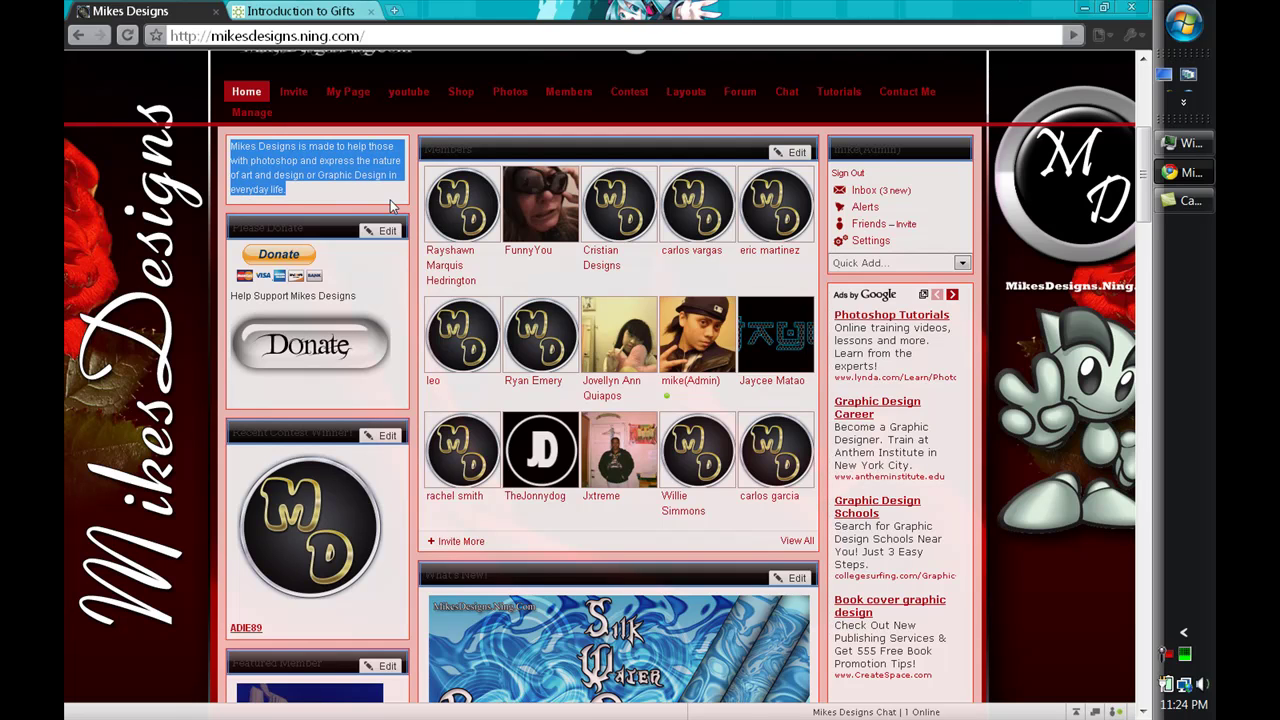
{"action": "scroll", "coordinate": [300, 363], "scroll_direction": "down", "scroll_amount": 3}
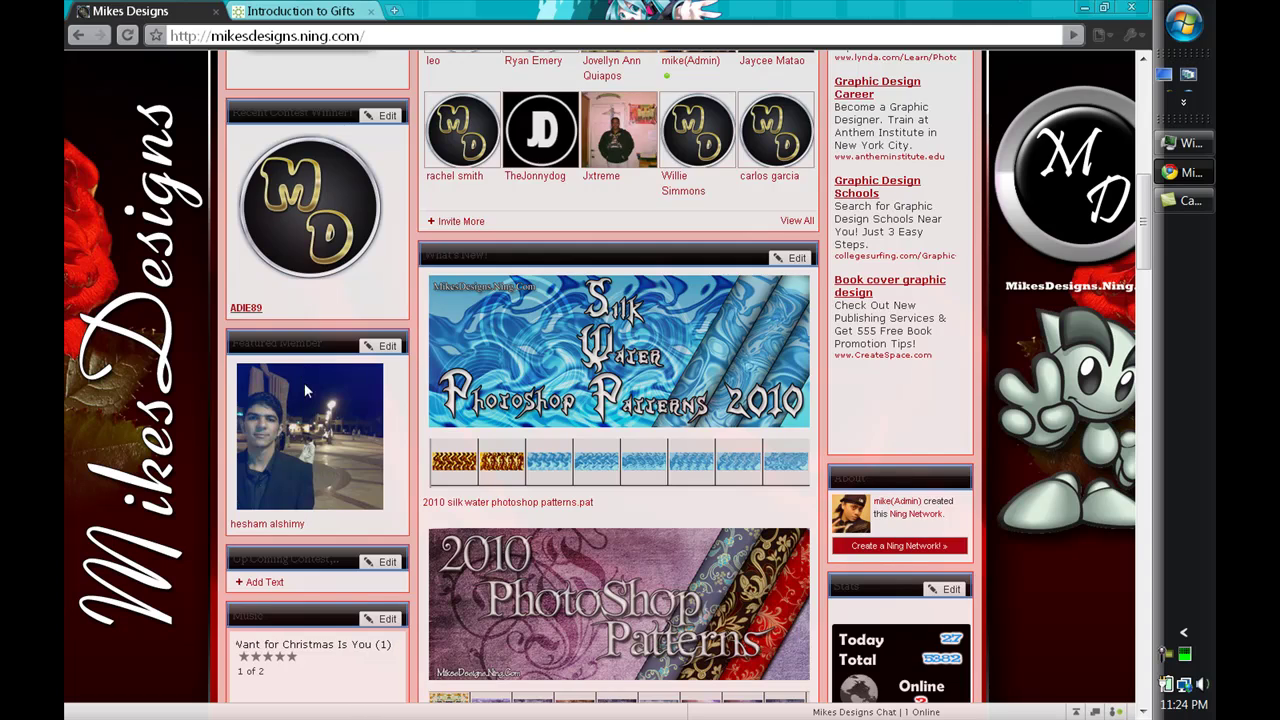
{"action": "scroll", "coordinate": [304, 382], "scroll_direction": "down", "scroll_amount": 3}
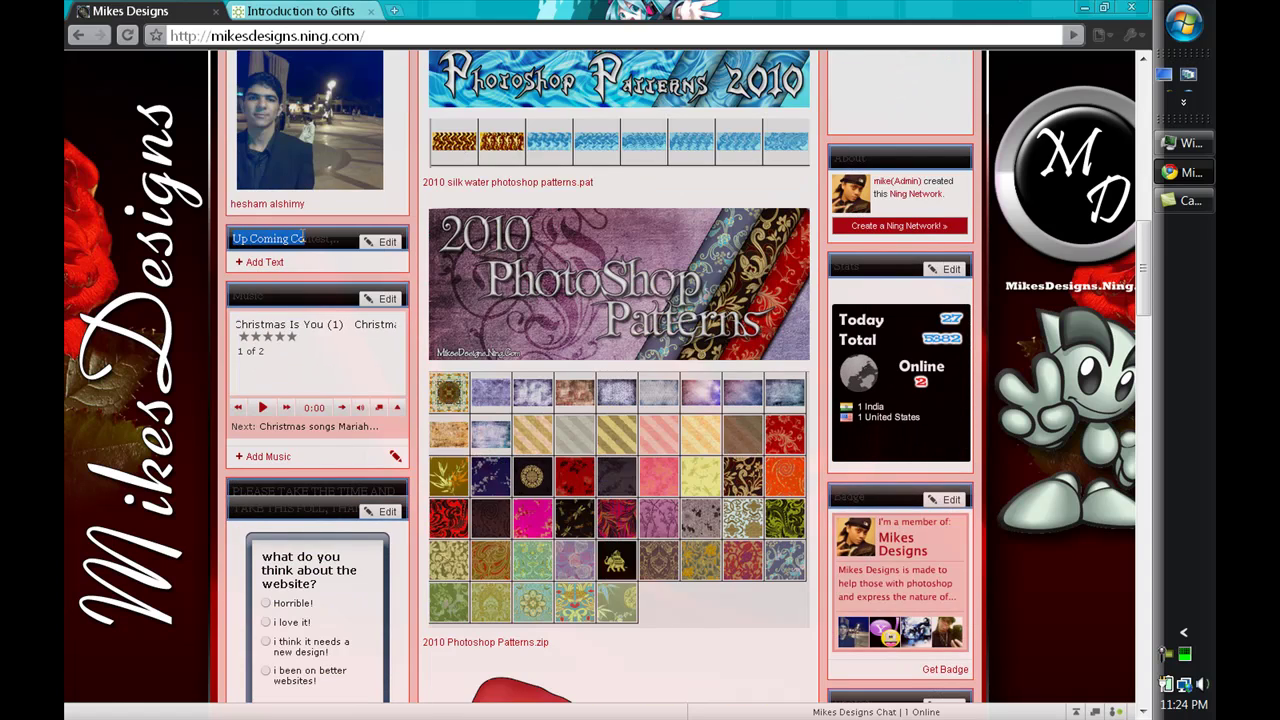
- Edit Up Coming Contest and pick the android ning layout image, then close without inserting it
{"action": "left_click", "coordinate": [325, 242]}
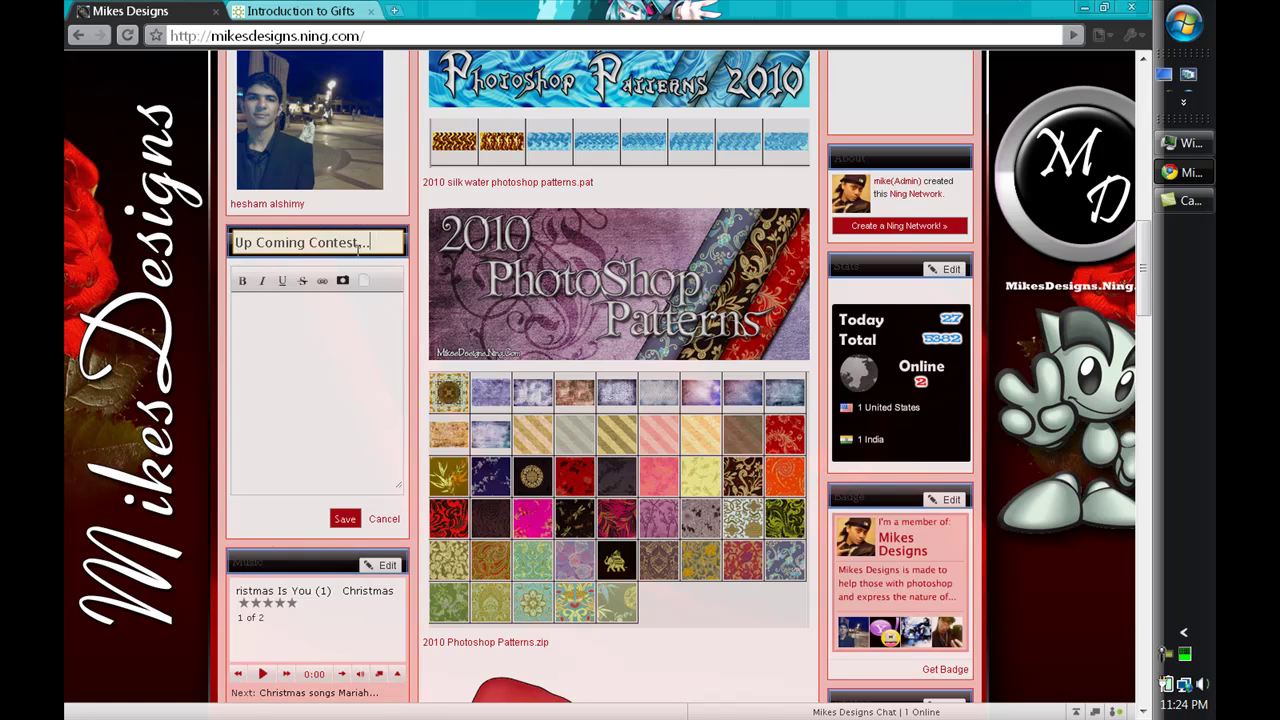
{"action": "left_click", "coordinate": [333, 334]}
{"action": "left_click", "coordinate": [342, 281]}
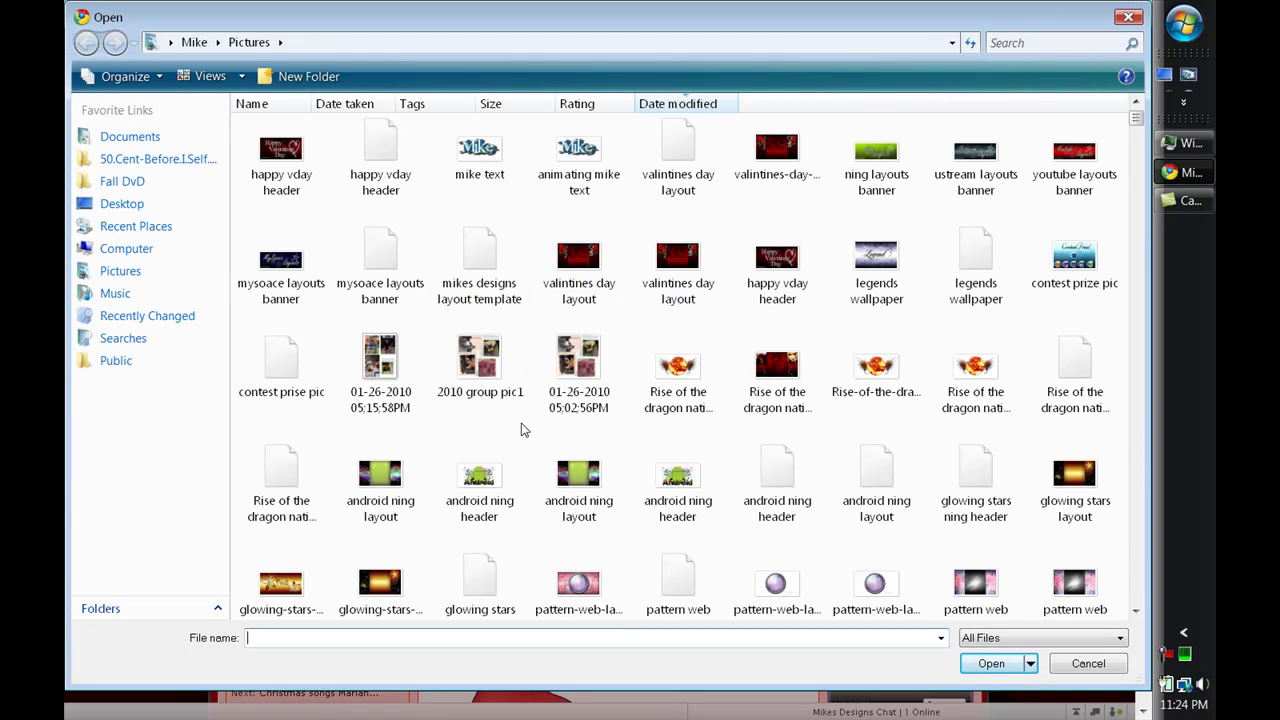
{"action": "left_click", "coordinate": [851, 526]}
{"action": "scroll", "coordinate": [915, 575], "scroll_direction": "down", "scroll_amount": 3}
{"action": "left_click", "coordinate": [1088, 663]}
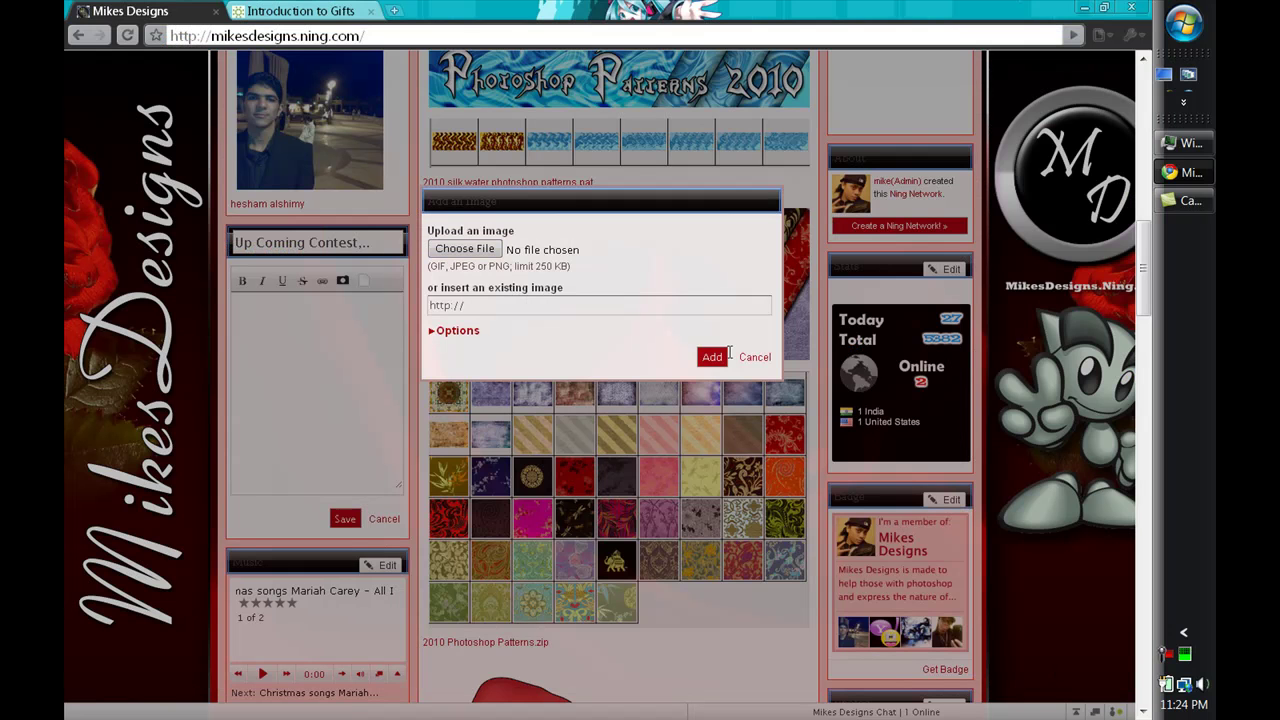
{"action": "left_click", "coordinate": [755, 357]}
- Cancel the Up Coming Contest edit, discarding changes, and scroll back to the top
{"action": "scroll", "coordinate": [406, 413], "scroll_direction": "down", "scroll_amount": 3}
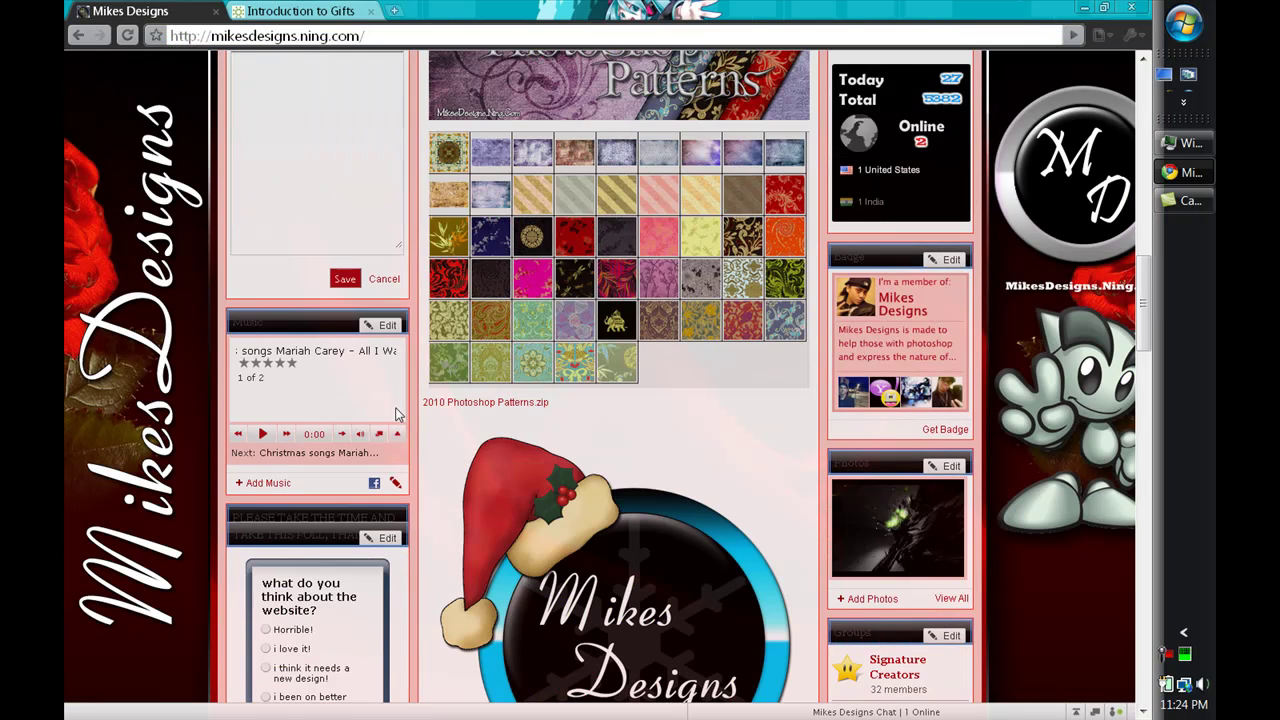
{"action": "scroll", "coordinate": [357, 408], "scroll_direction": "down", "scroll_amount": 2}
{"action": "scroll", "coordinate": [354, 380], "scroll_direction": "up", "scroll_amount": 4}
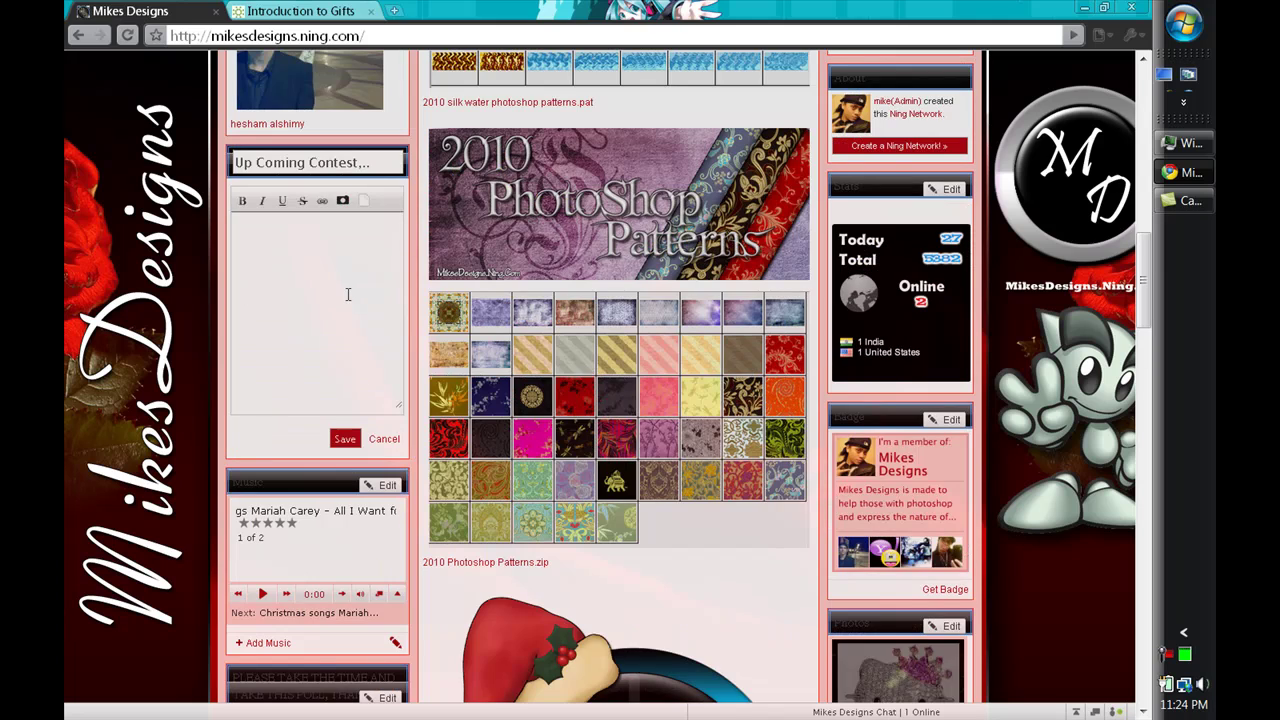
{"action": "left_click", "coordinate": [382, 438]}
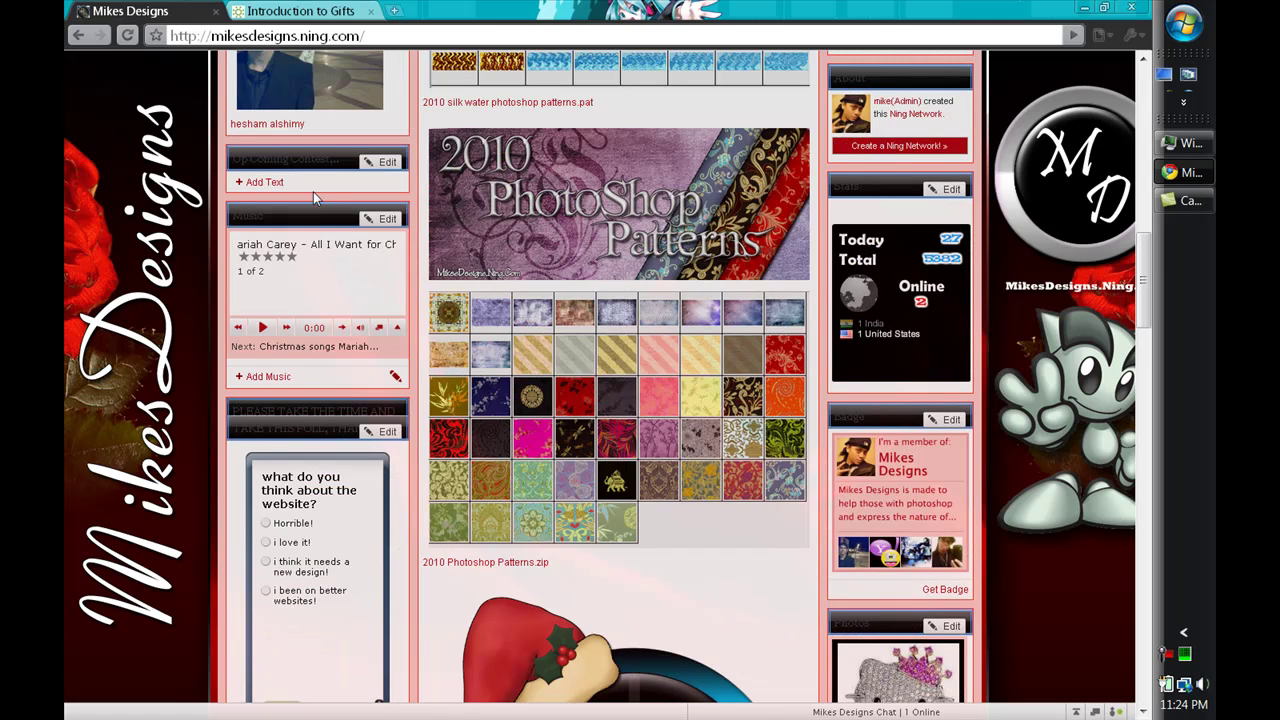
{"action": "scroll", "coordinate": [277, 190], "scroll_direction": "up", "scroll_amount": 2}
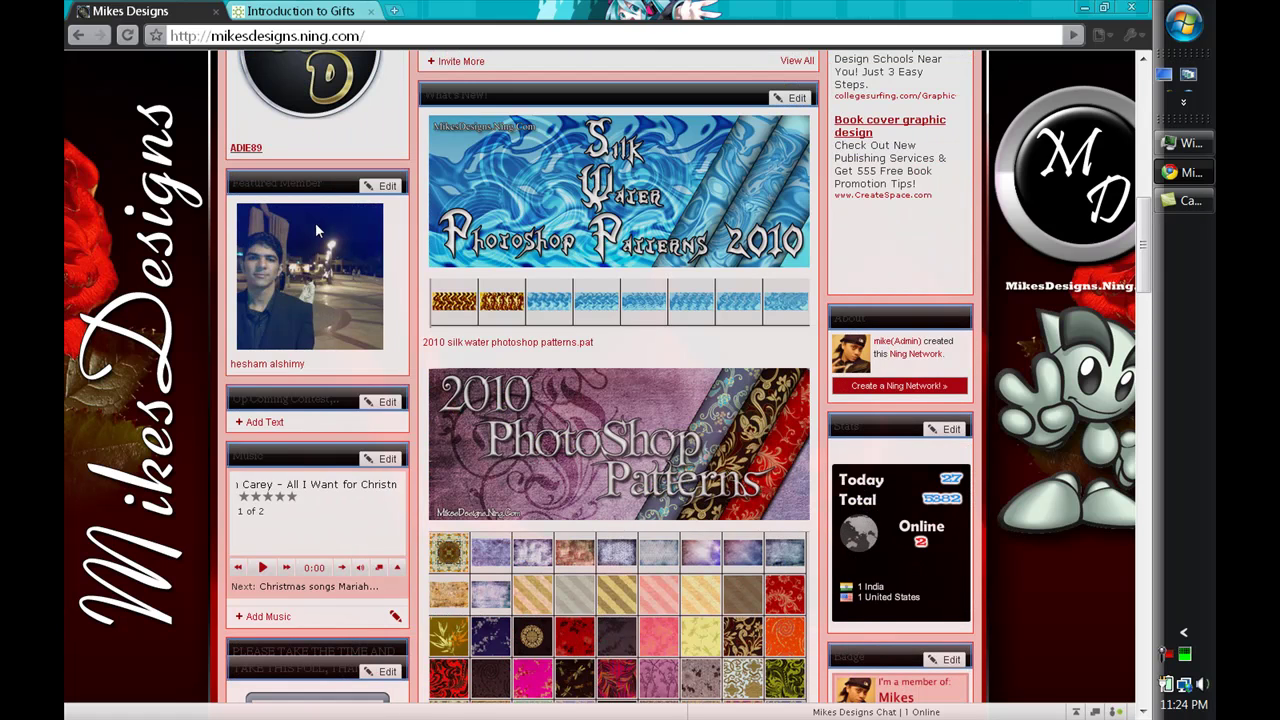
{"action": "scroll", "coordinate": [297, 289], "scroll_direction": "up", "scroll_amount": 2}
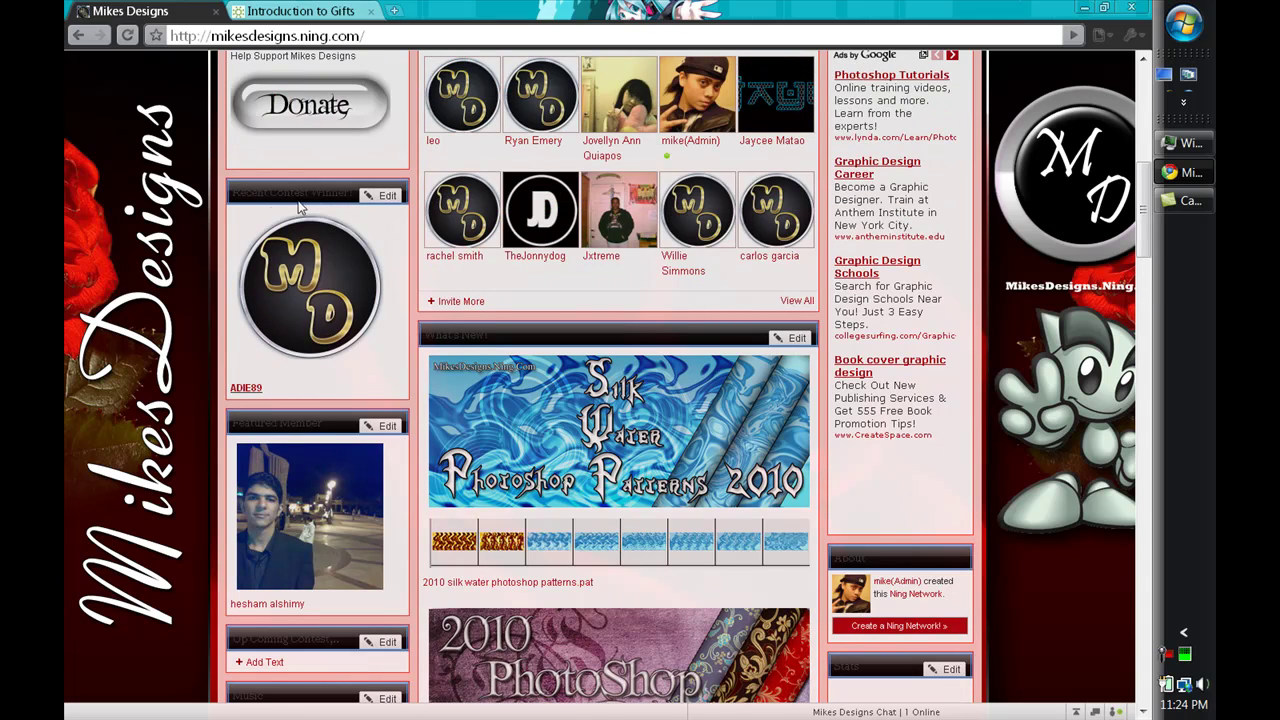
{"action": "scroll", "coordinate": [304, 276], "scroll_direction": "up", "scroll_amount": 2}
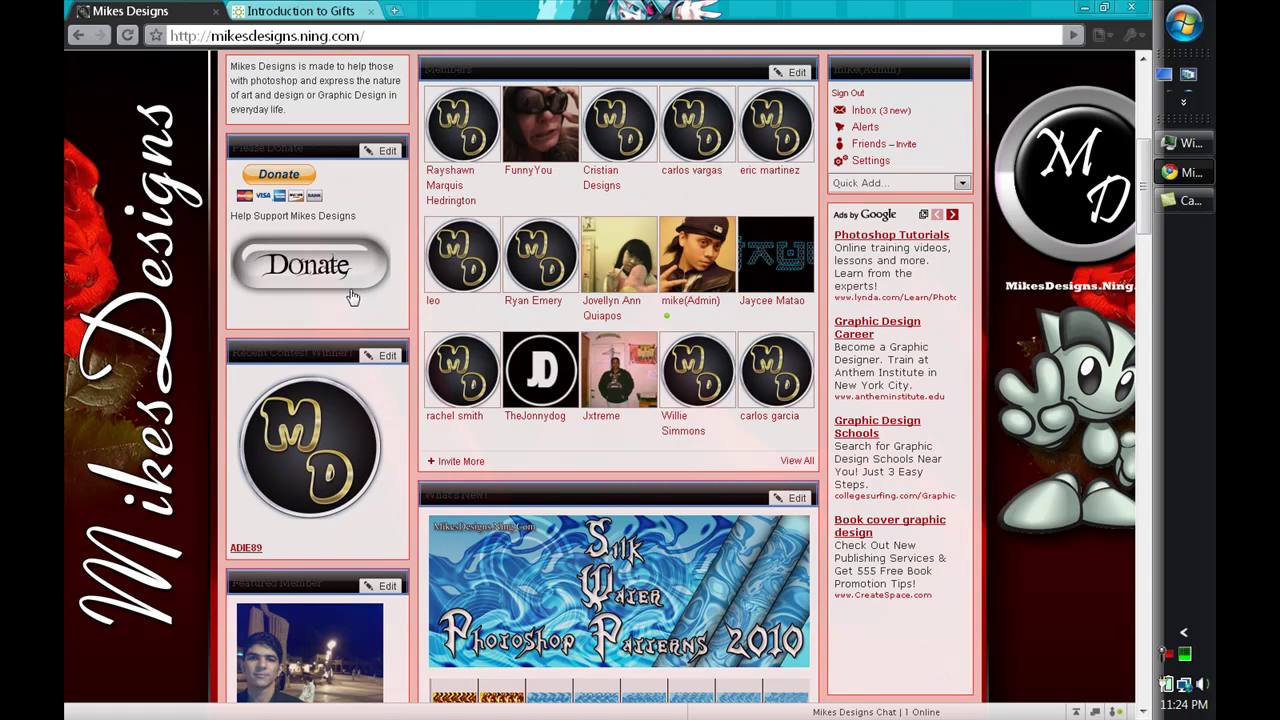
- Return to Manage, open Ning Apps, and browse featured apps like Sellit, Ustream and Hulu
{"action": "left_click", "coordinate": [78, 35]}
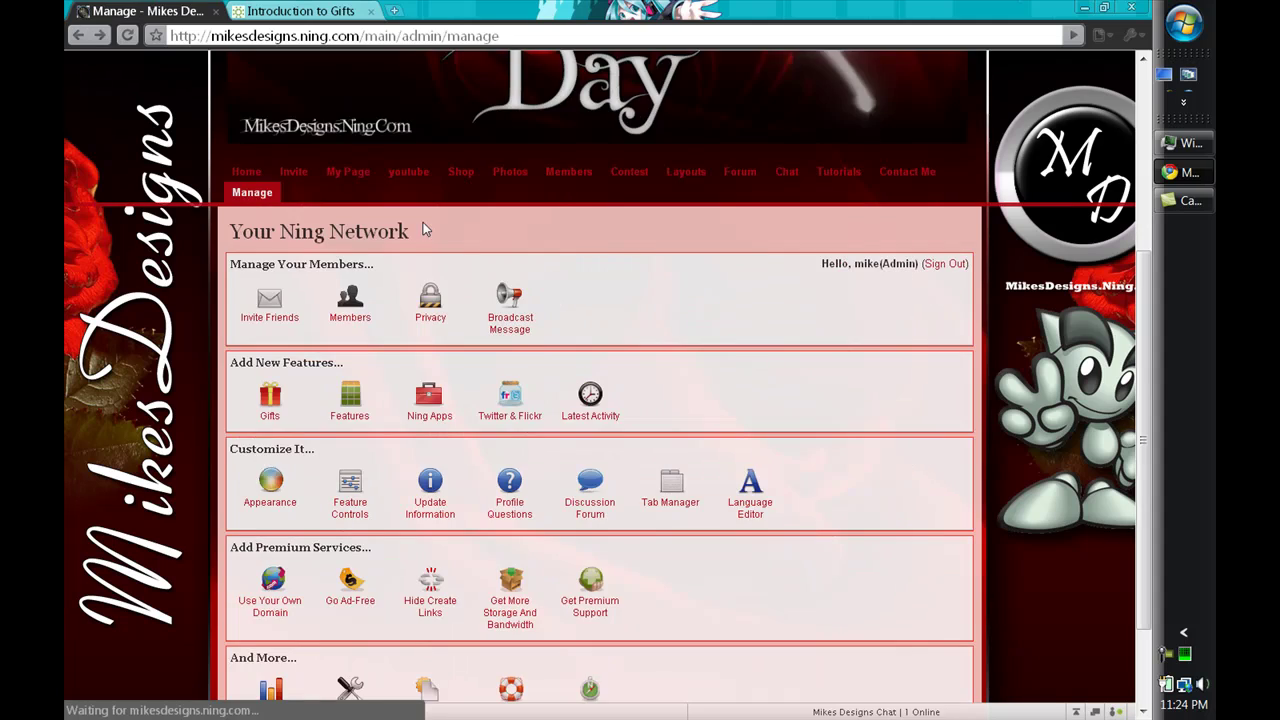
{"action": "left_click", "coordinate": [424, 280]}
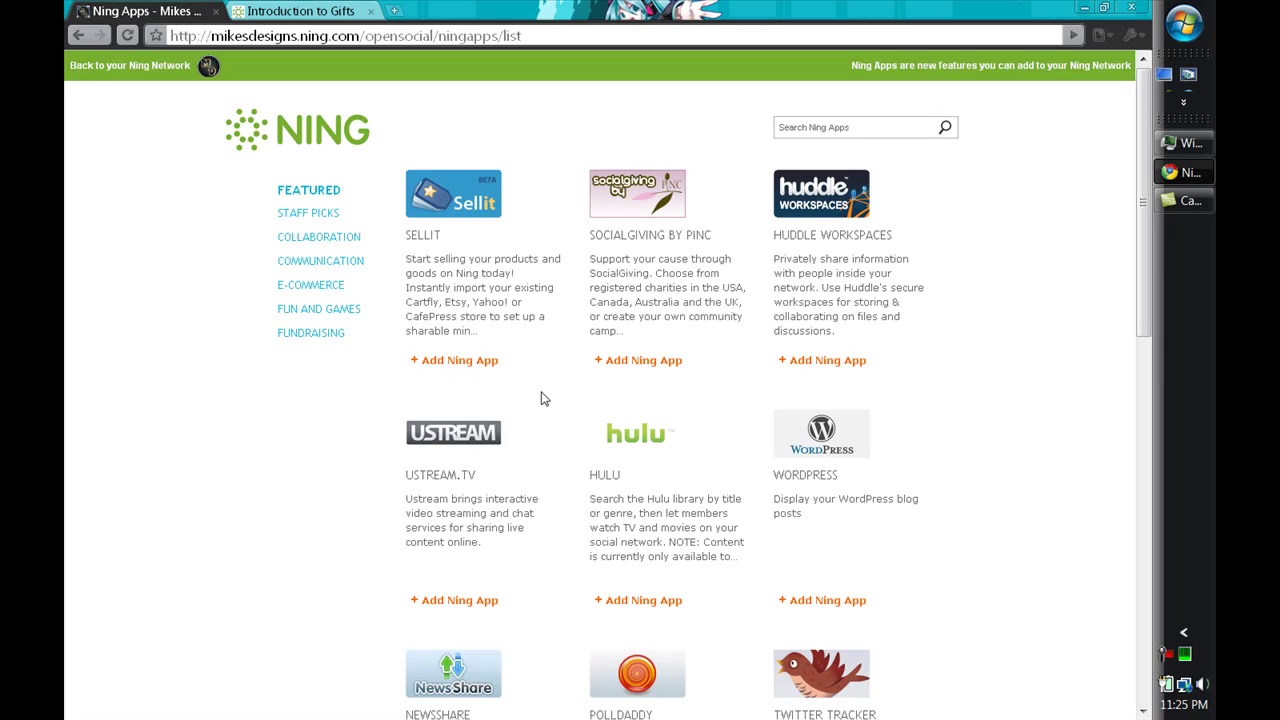
{"action": "scroll", "coordinate": [590, 405], "scroll_direction": "down", "scroll_amount": 2}
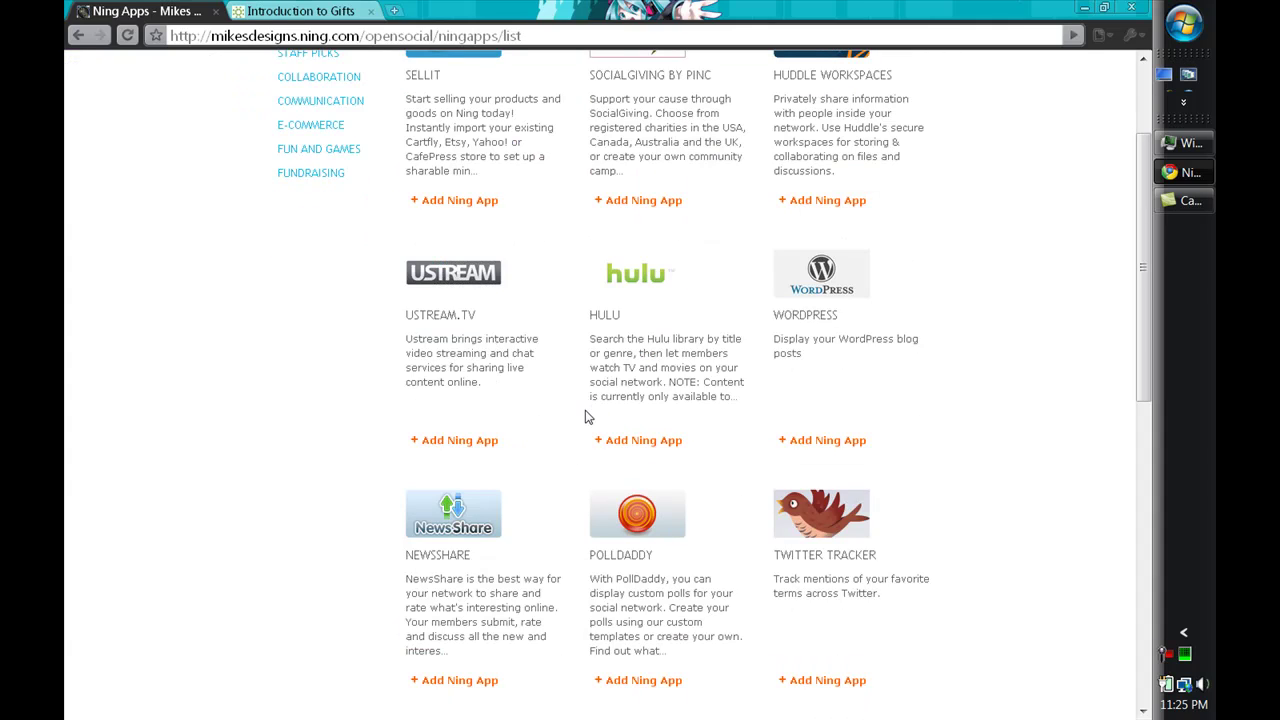
{"action": "scroll", "coordinate": [530, 512], "scroll_direction": "down", "scroll_amount": 3}
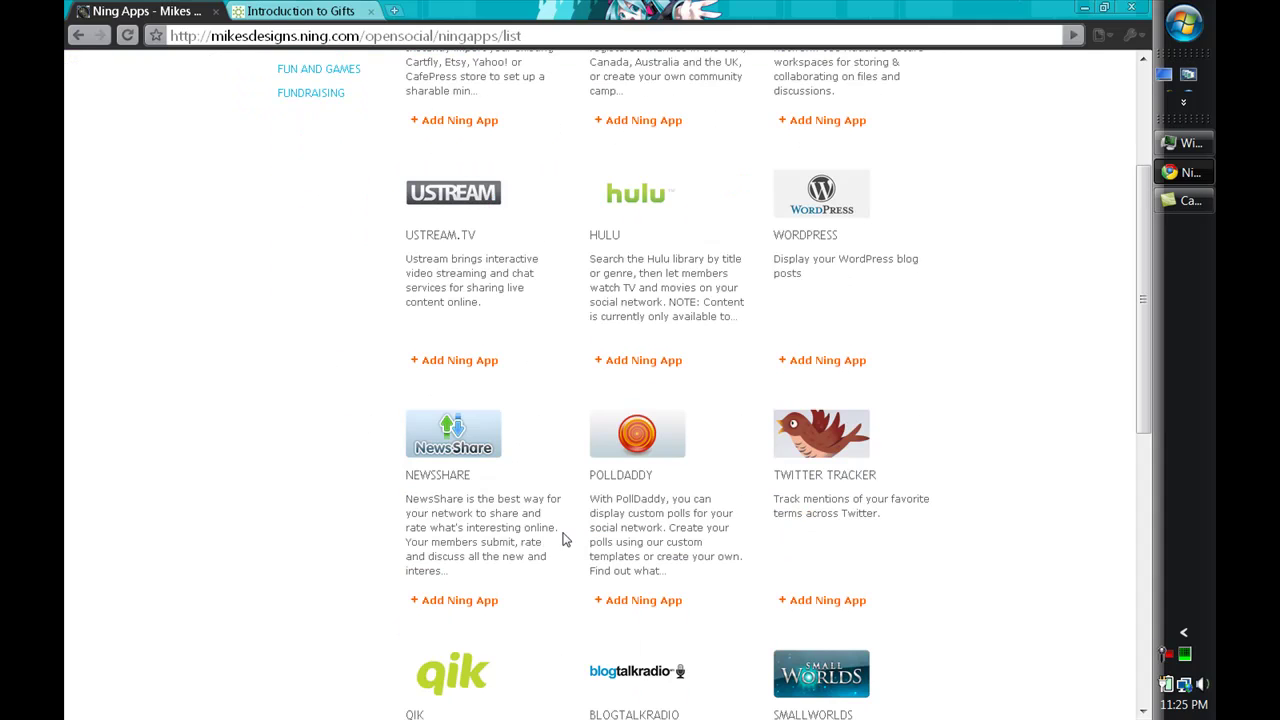
{"action": "scroll", "coordinate": [549, 529], "scroll_direction": "up", "scroll_amount": 5}
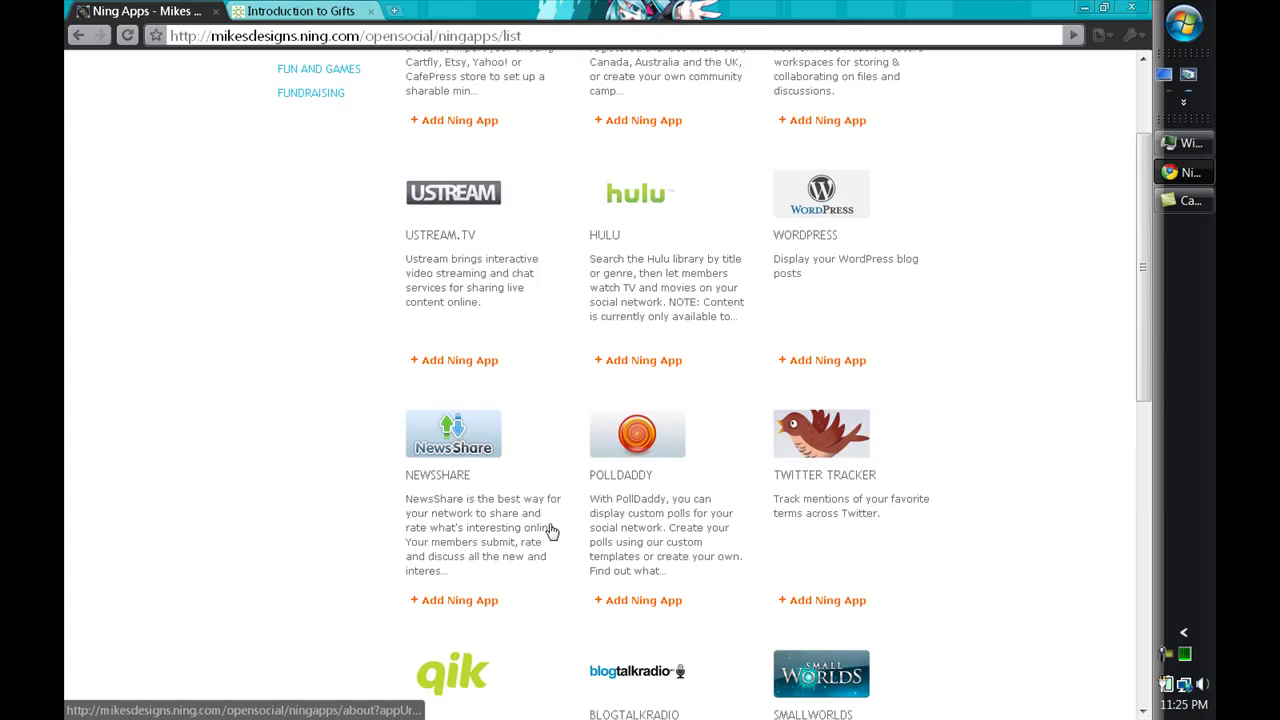
{"action": "left_click", "coordinate": [495, 432]}
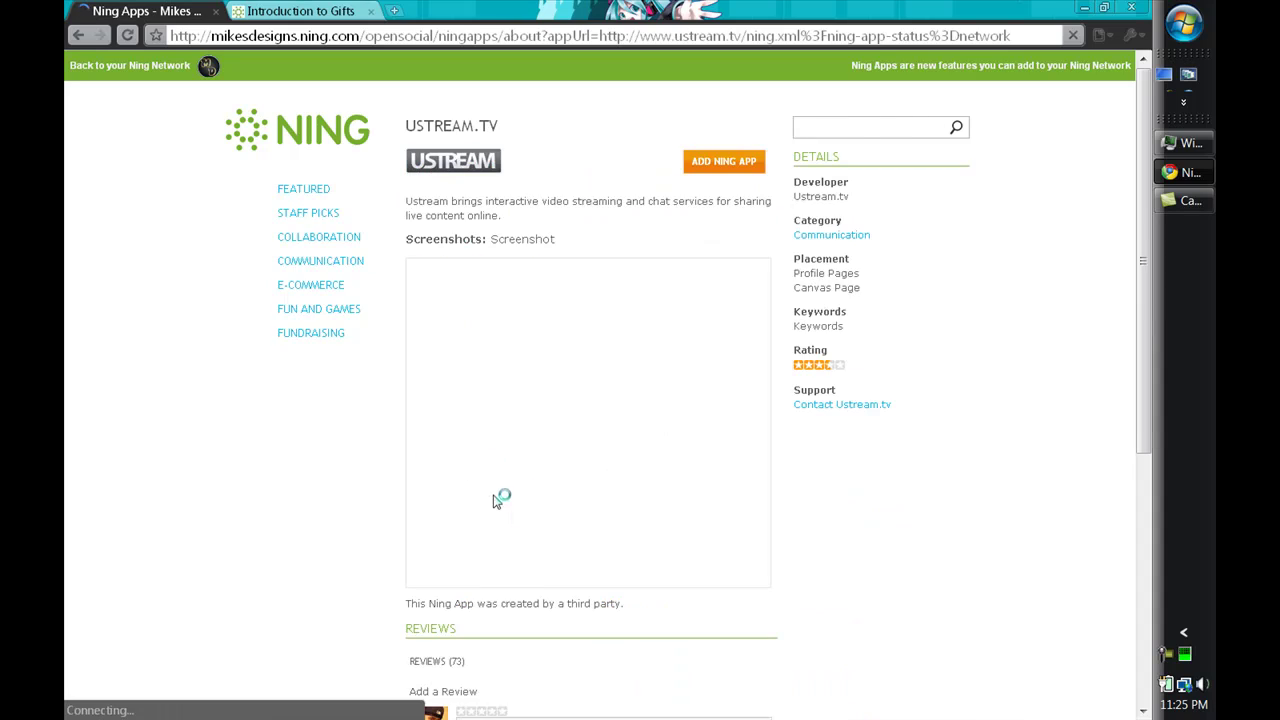
{"action": "scroll", "coordinate": [592, 455], "scroll_direction": "down", "scroll_amount": 1}
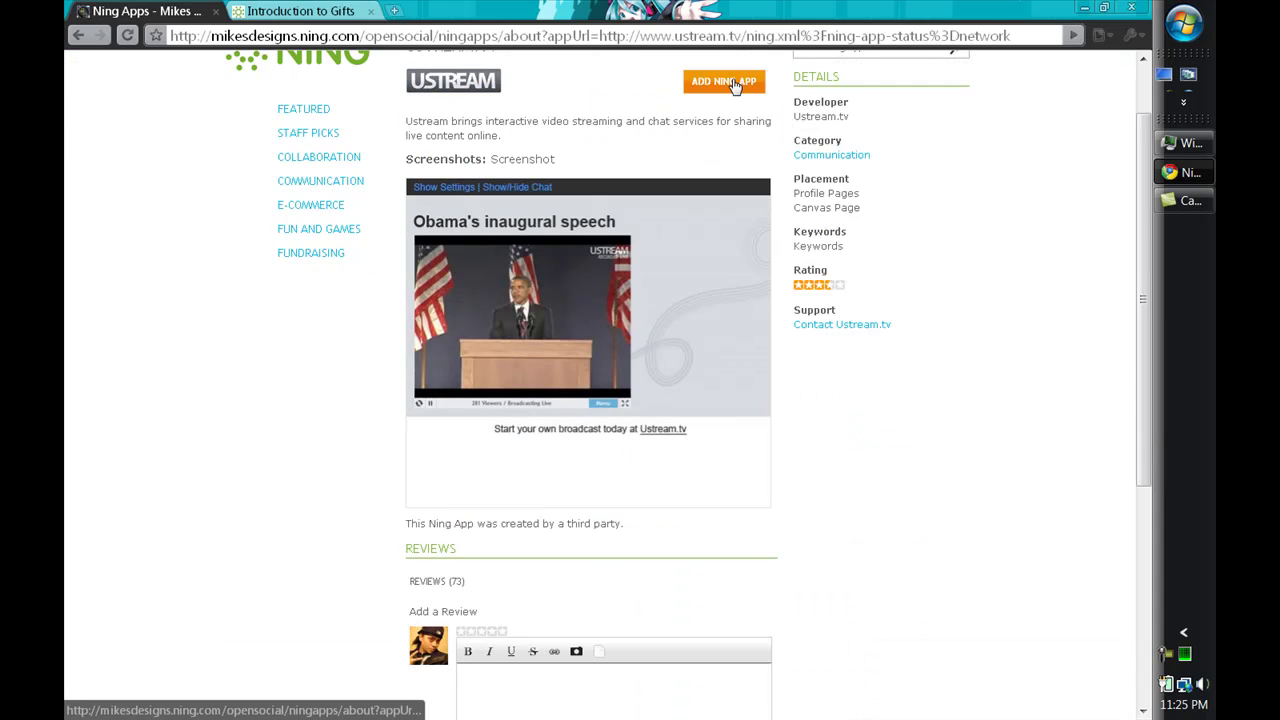
{"action": "scroll", "coordinate": [714, 175], "scroll_direction": "up", "scroll_amount": 1}
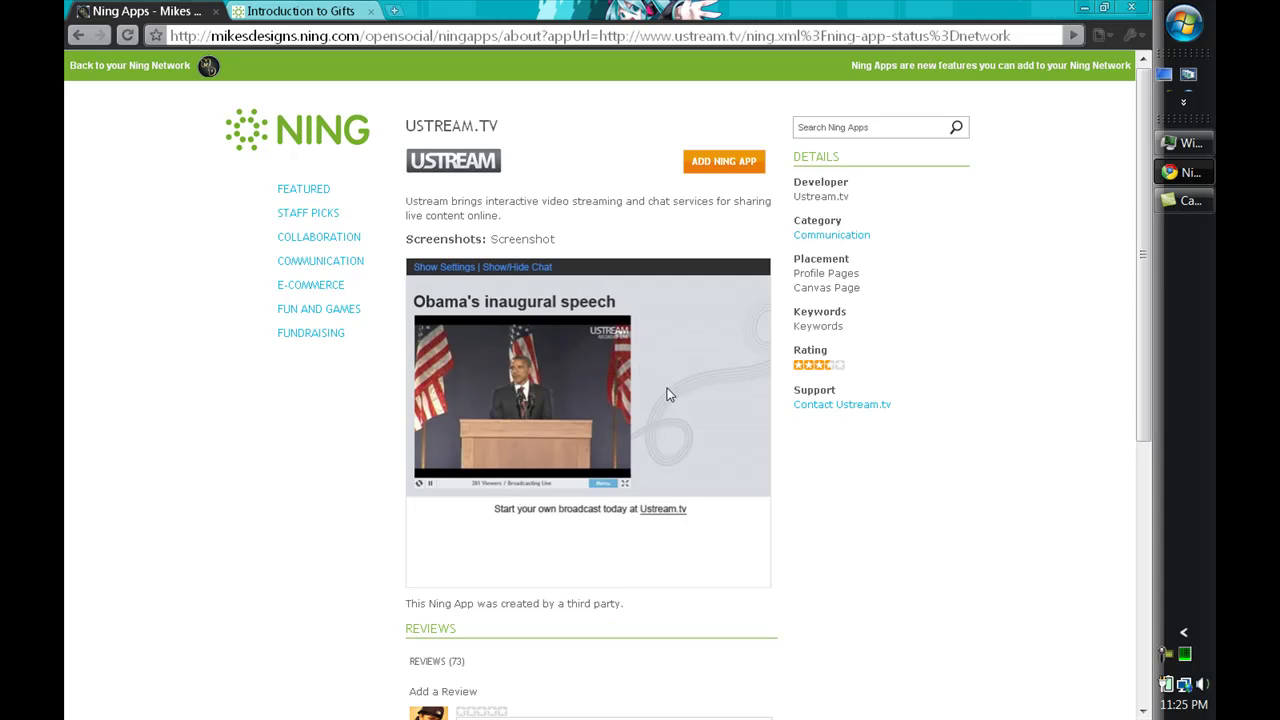
{"action": "left_click", "coordinate": [80, 35]}
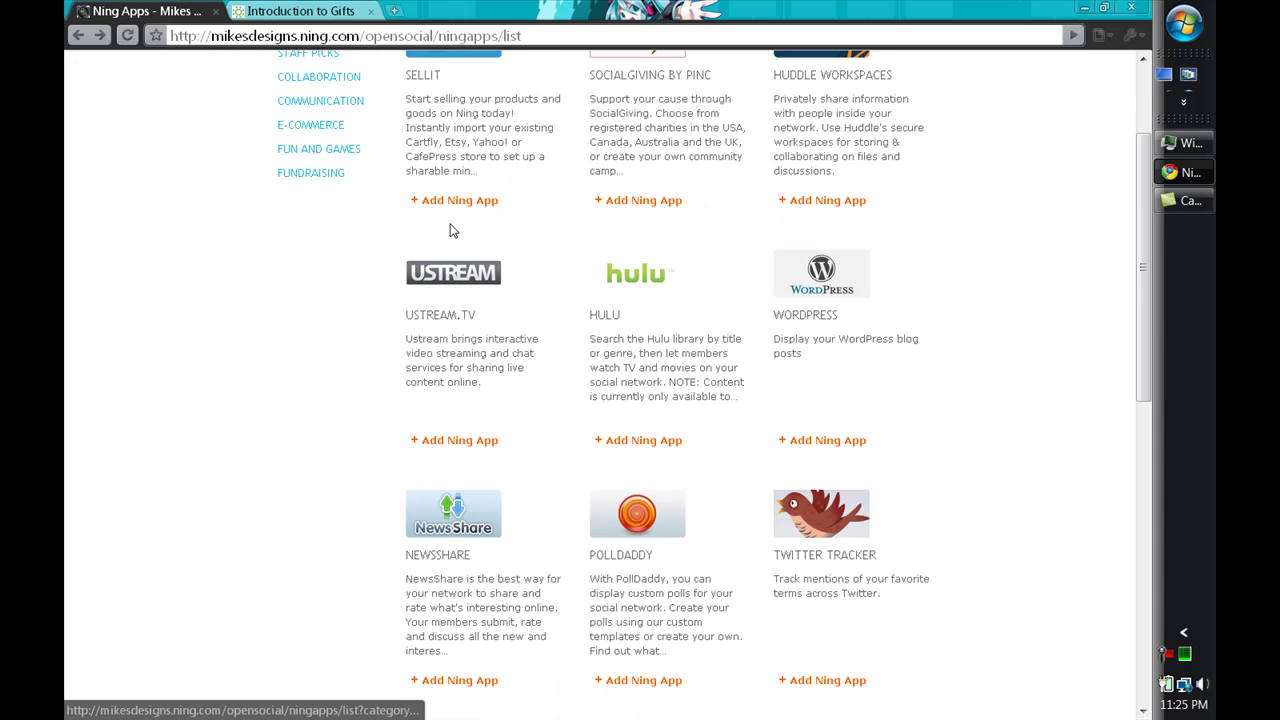
{"action": "scroll", "coordinate": [700, 460], "scroll_direction": "down", "scroll_amount": 6}
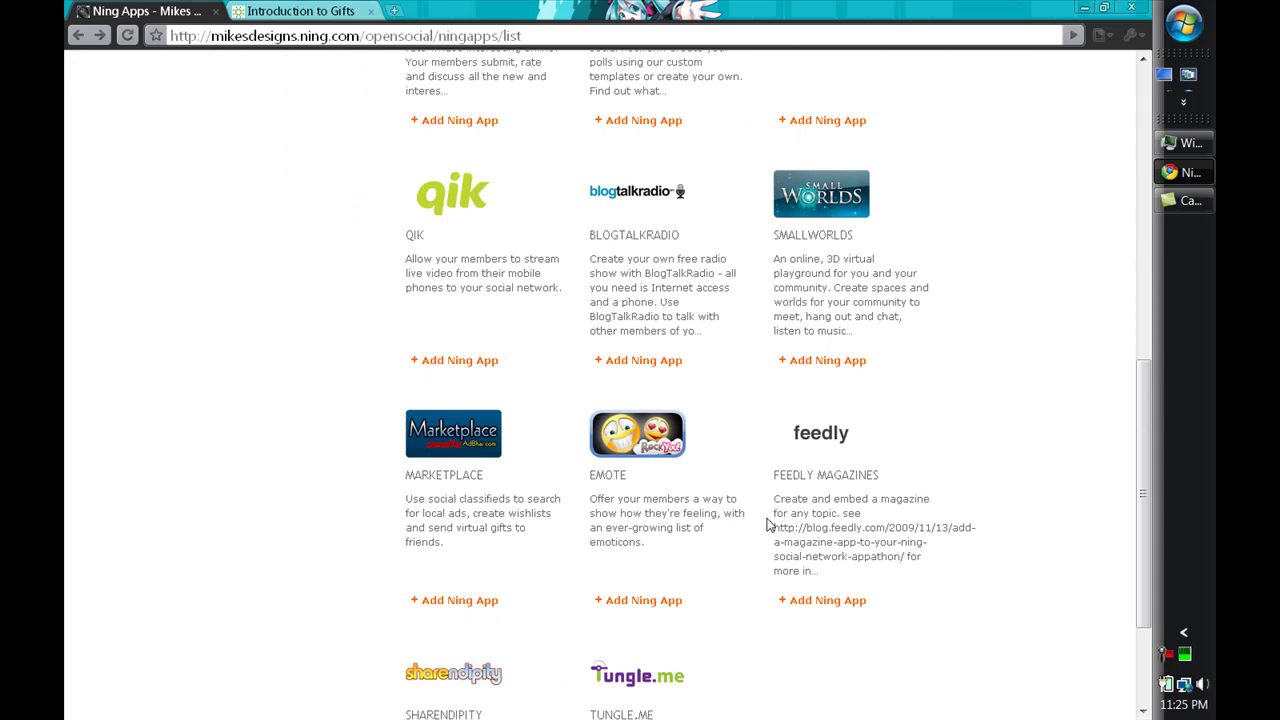
{"action": "scroll", "coordinate": [768, 524], "scroll_direction": "down", "scroll_amount": 1}
{"action": "scroll", "coordinate": [720, 500], "scroll_direction": "down", "scroll_amount": 1}
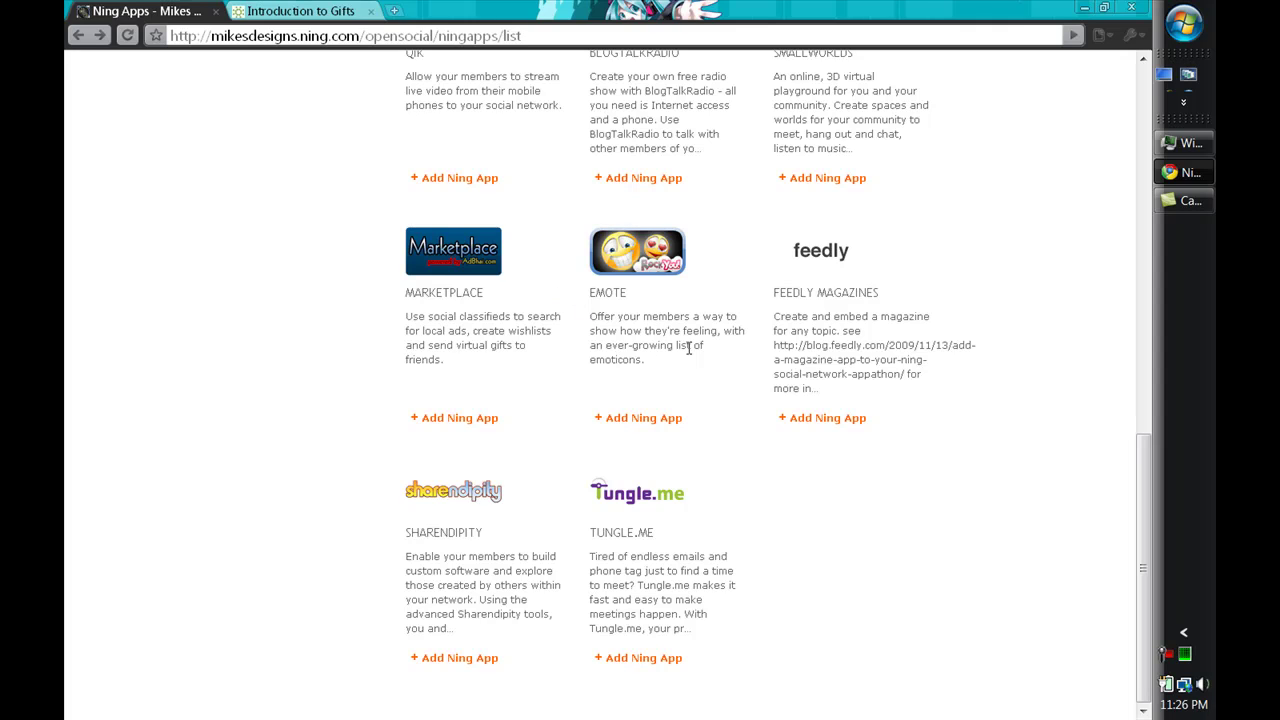
{"action": "scroll", "coordinate": [583, 410], "scroll_direction": "up", "scroll_amount": 7}
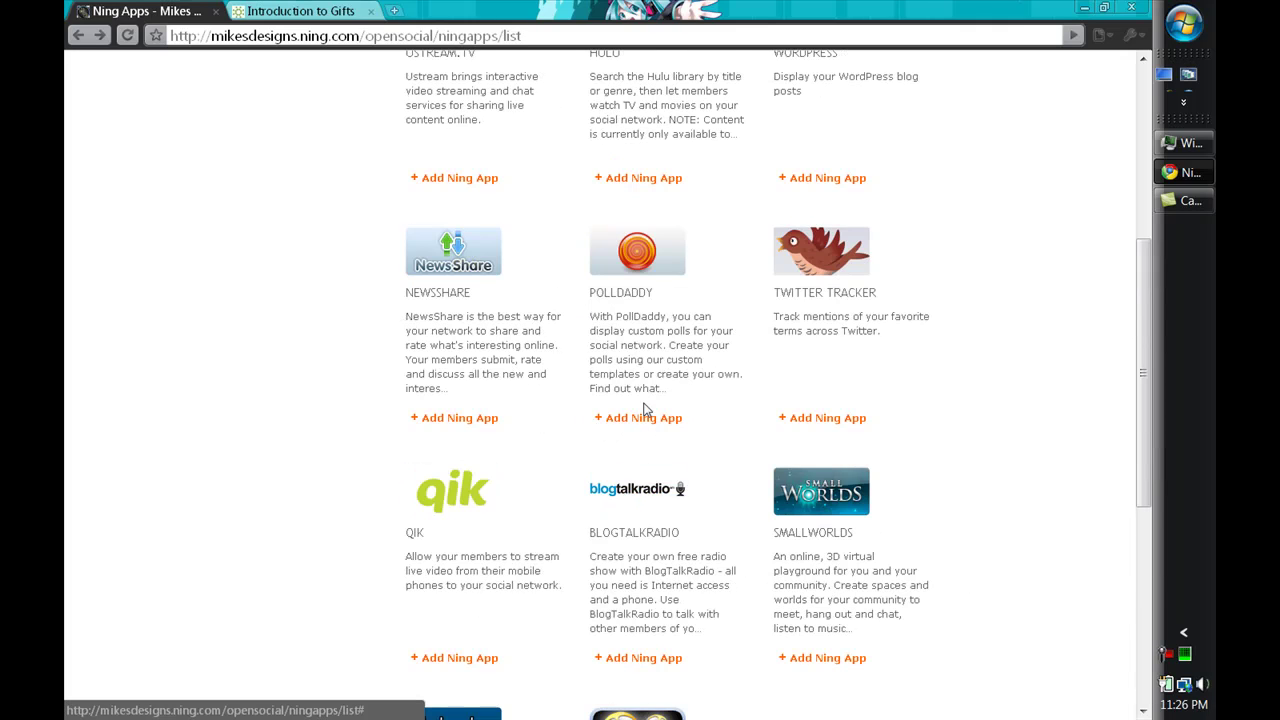
{"action": "scroll", "coordinate": [525, 316], "scroll_direction": "up", "scroll_amount": 3}
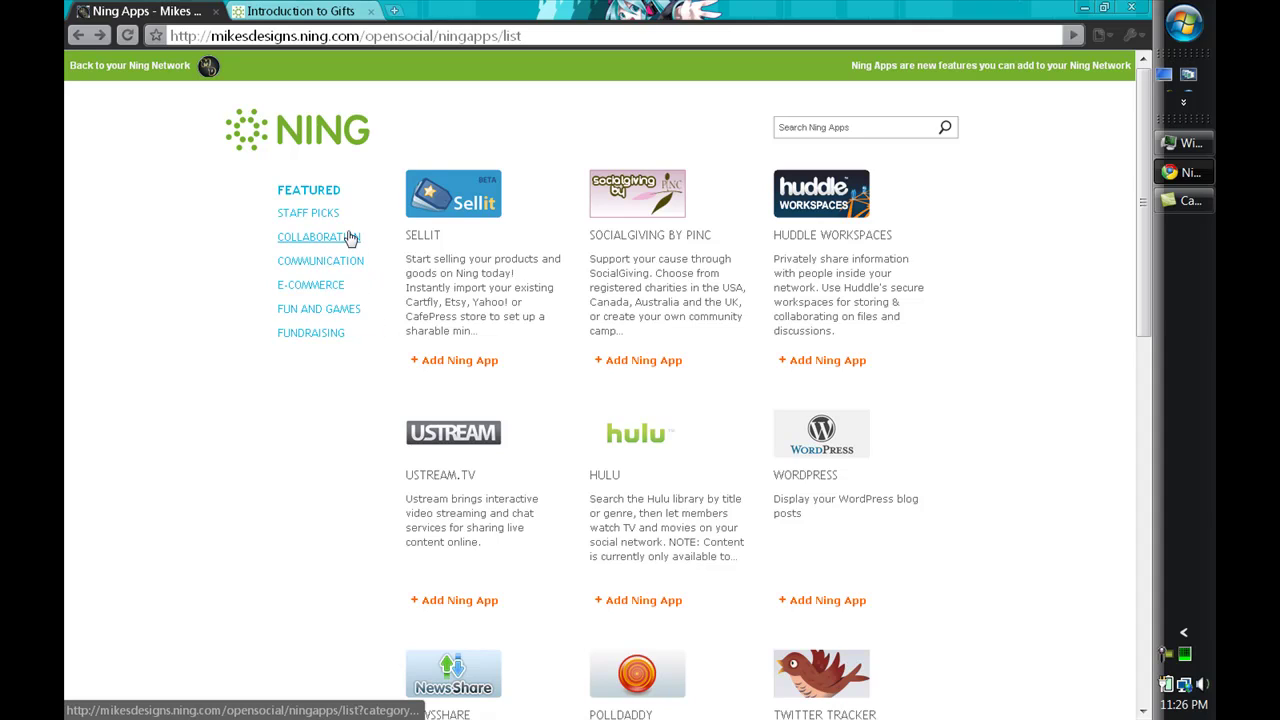
{"action": "left_click", "coordinate": [316, 213]}
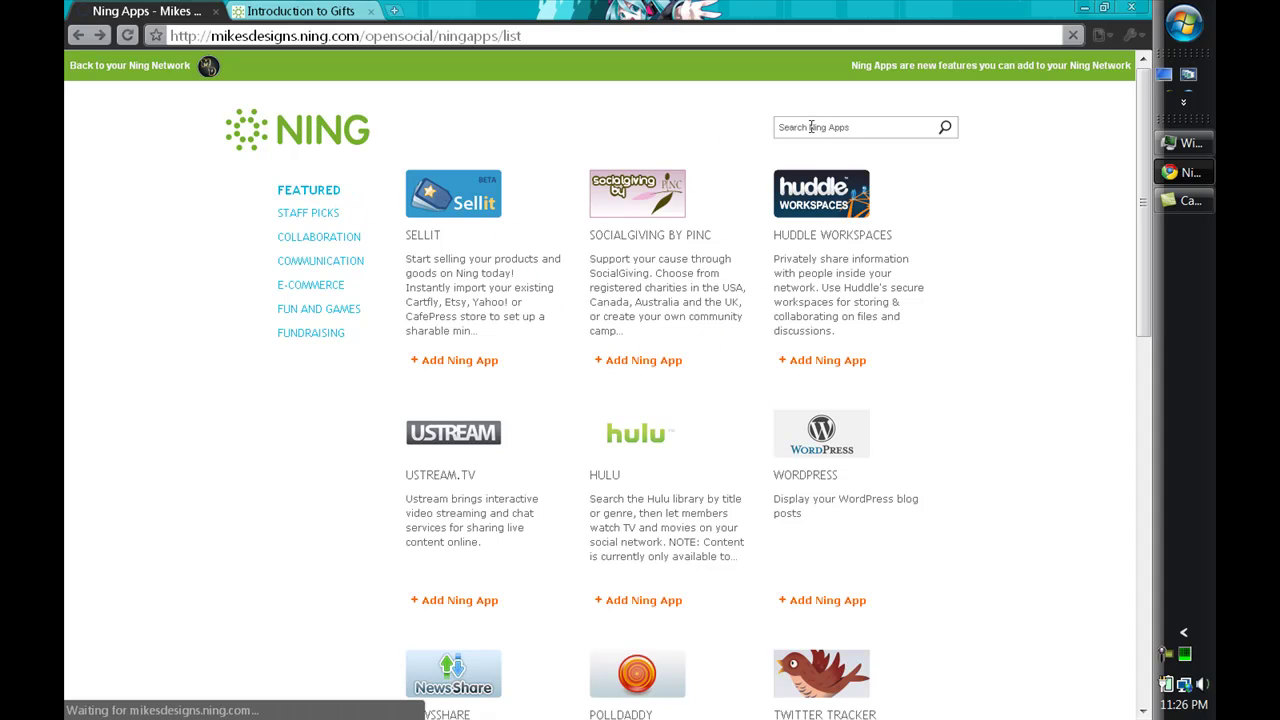
{"action": "left_click", "coordinate": [848, 124]}
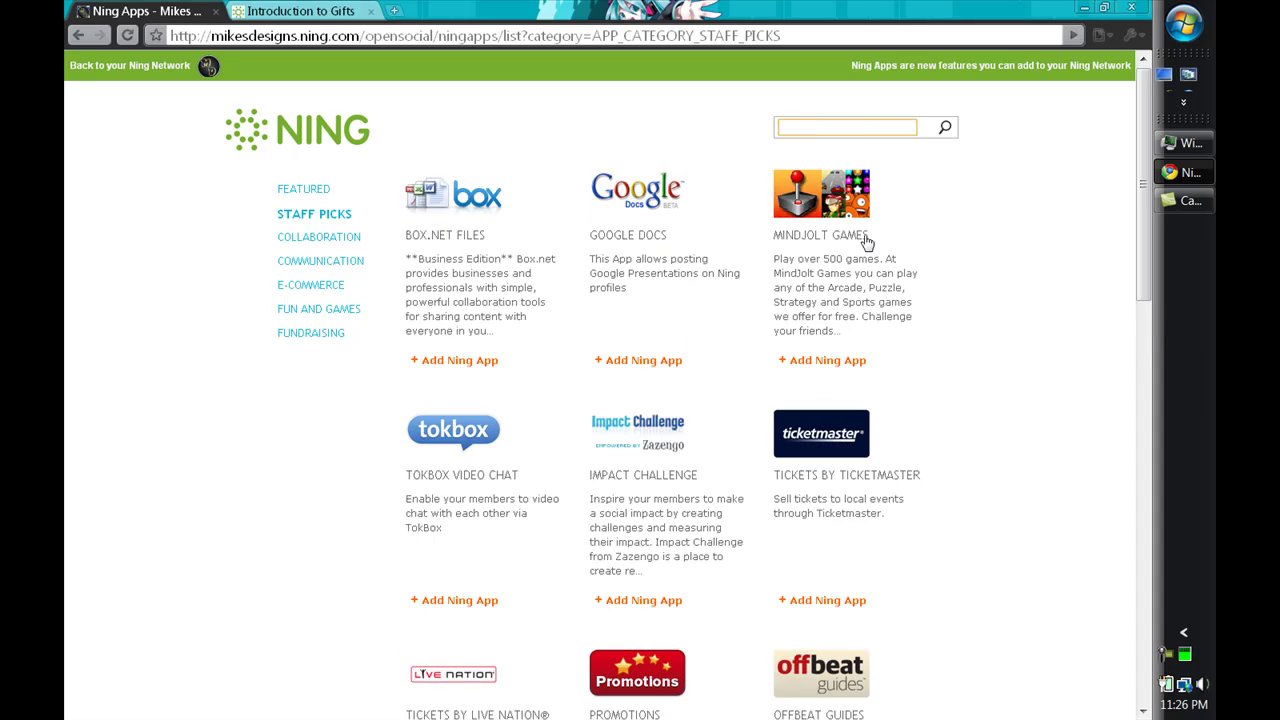
{"action": "scroll", "coordinate": [658, 323], "scroll_direction": "down", "scroll_amount": 2}
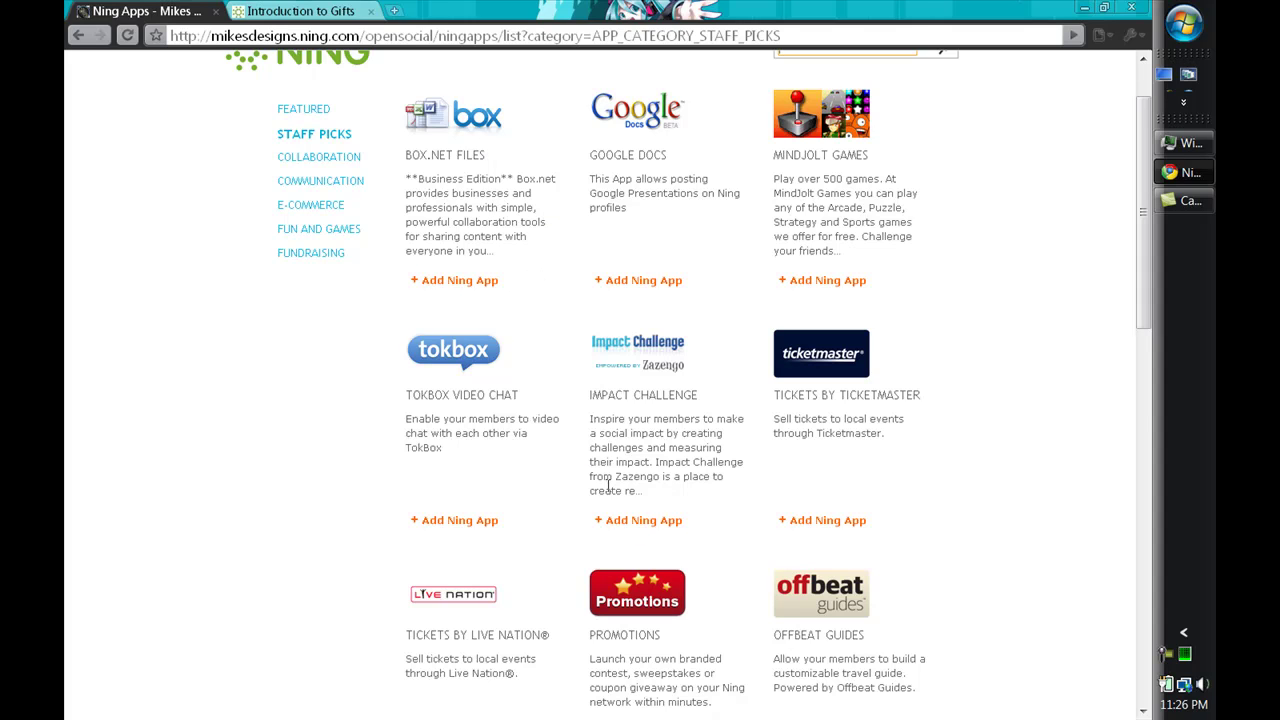
{"action": "scroll", "coordinate": [564, 456], "scroll_direction": "down", "scroll_amount": 3}
{"action": "scroll", "coordinate": [566, 456], "scroll_direction": "down", "scroll_amount": 2}
{"action": "scroll", "coordinate": [800, 505], "scroll_direction": "down", "scroll_amount": 4}
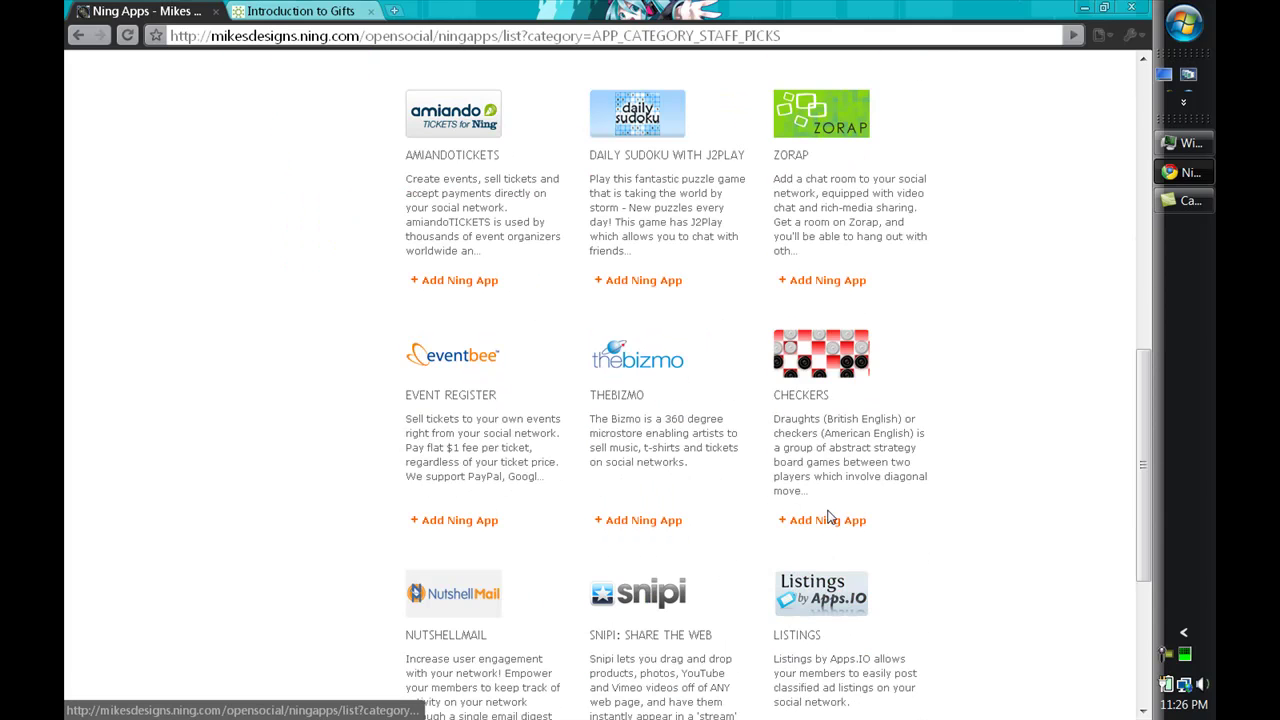
{"action": "scroll", "coordinate": [730, 467], "scroll_direction": "down", "scroll_amount": 3}
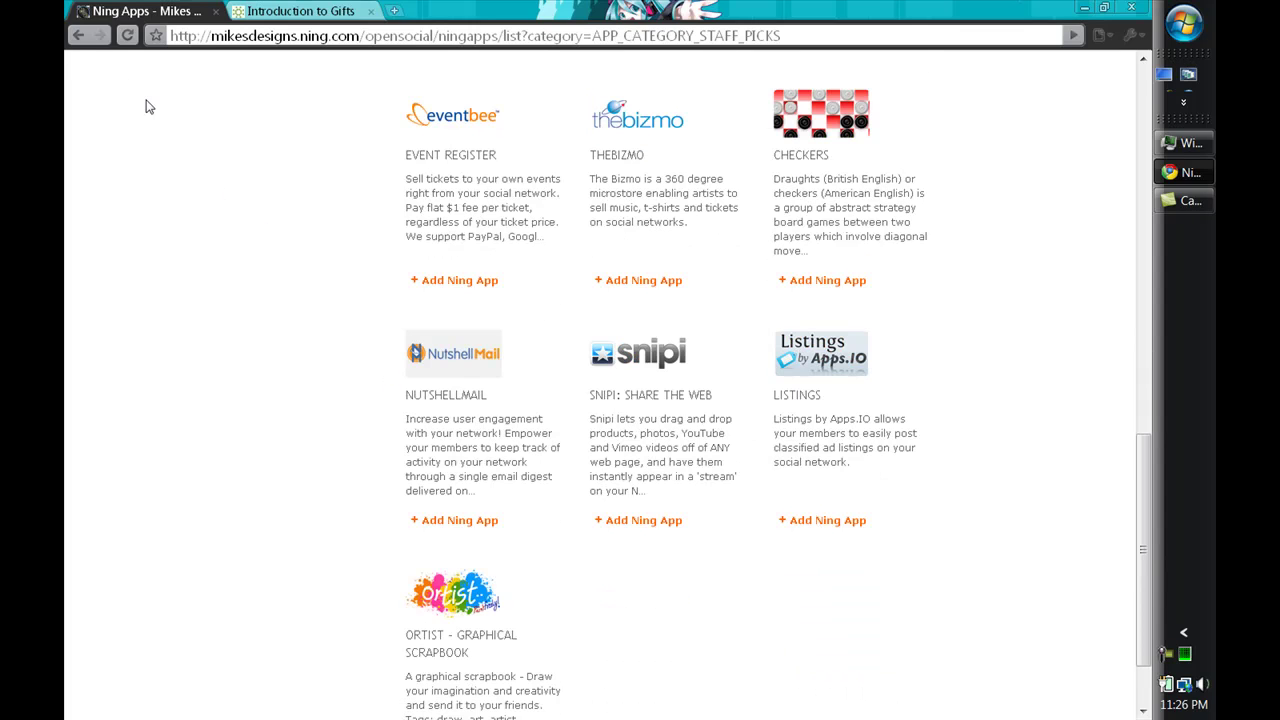
{"action": "left_click", "coordinate": [79, 36]}
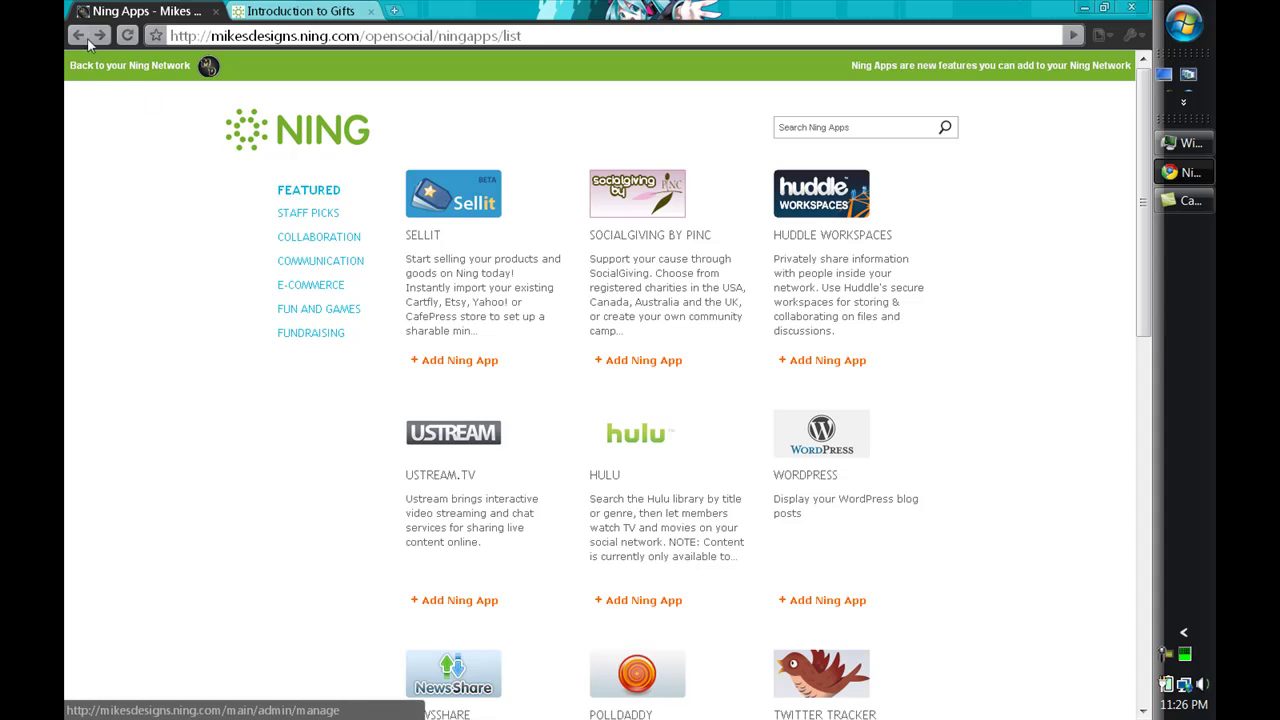
- Back on Manage, dismiss the Trend Micro popup and open the Twitter & Flickr settings
{"action": "left_click", "coordinate": [88, 40]}
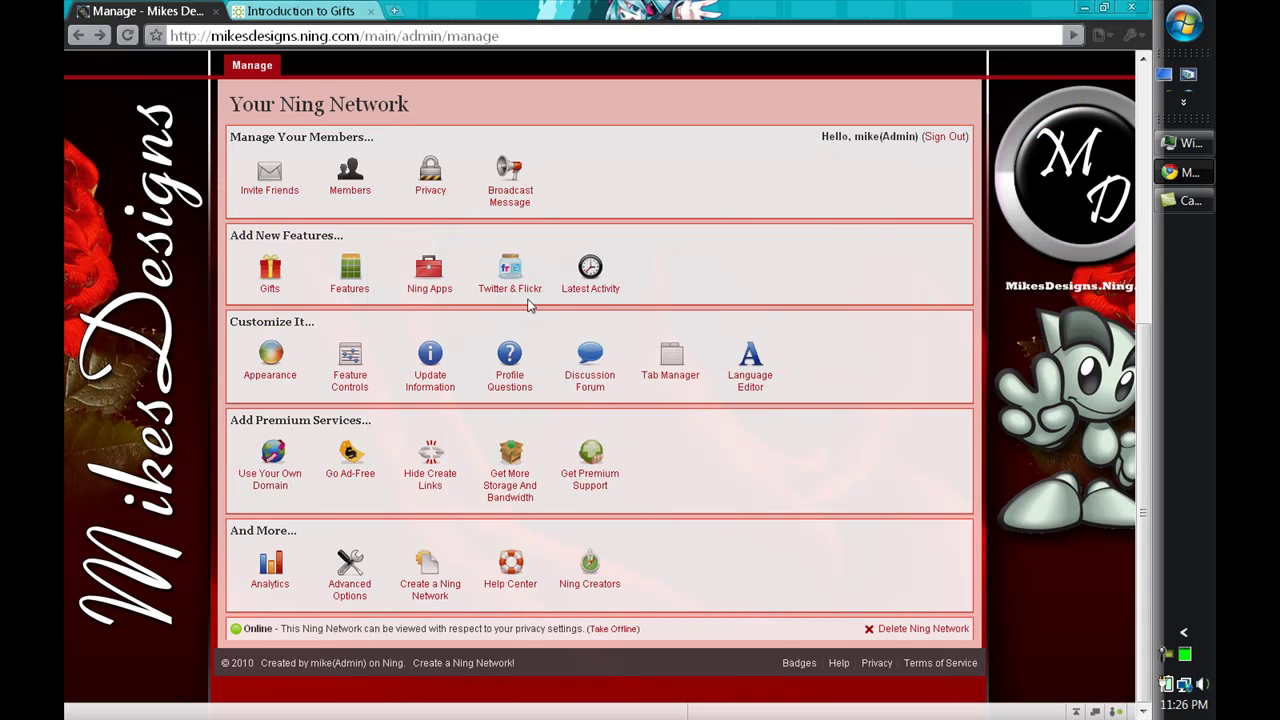
{"action": "left_click", "coordinate": [889, 218]}
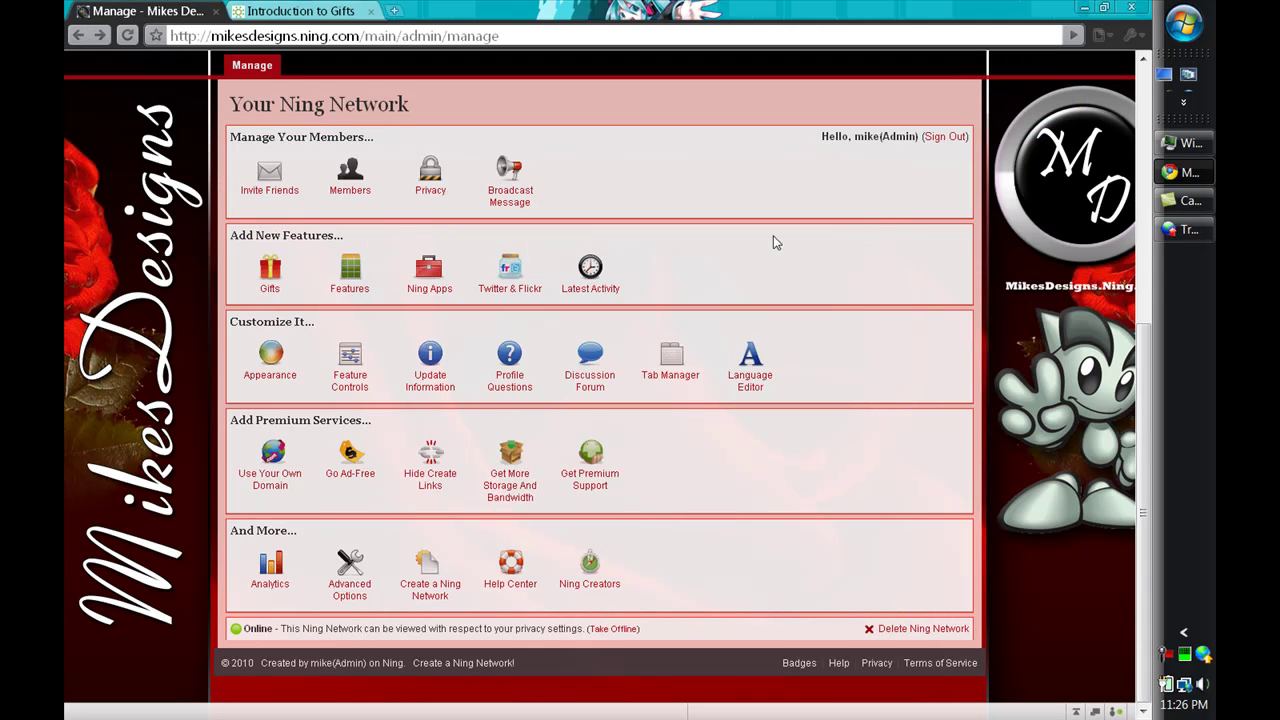
{"action": "left_click", "coordinate": [511, 270]}
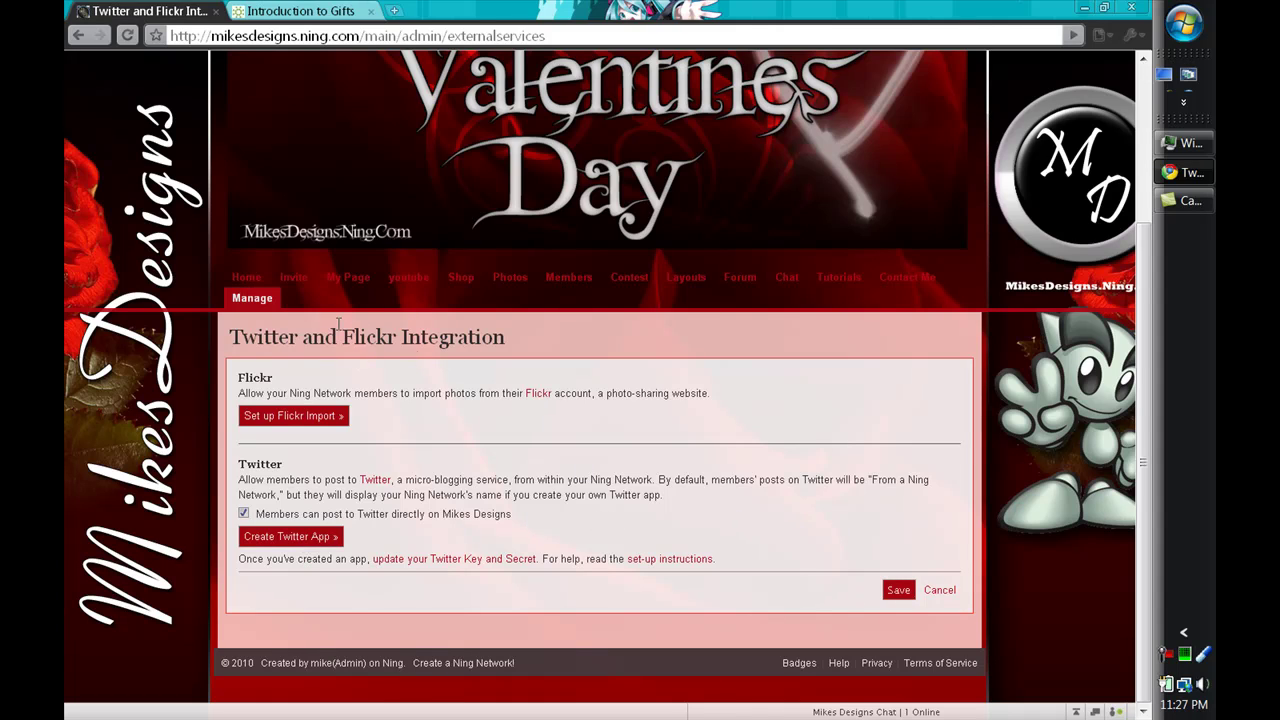
- Post the status 'making some tutorials' on your profile, dismissing the Twitter share popup unsent
{"action": "left_click", "coordinate": [352, 286]}
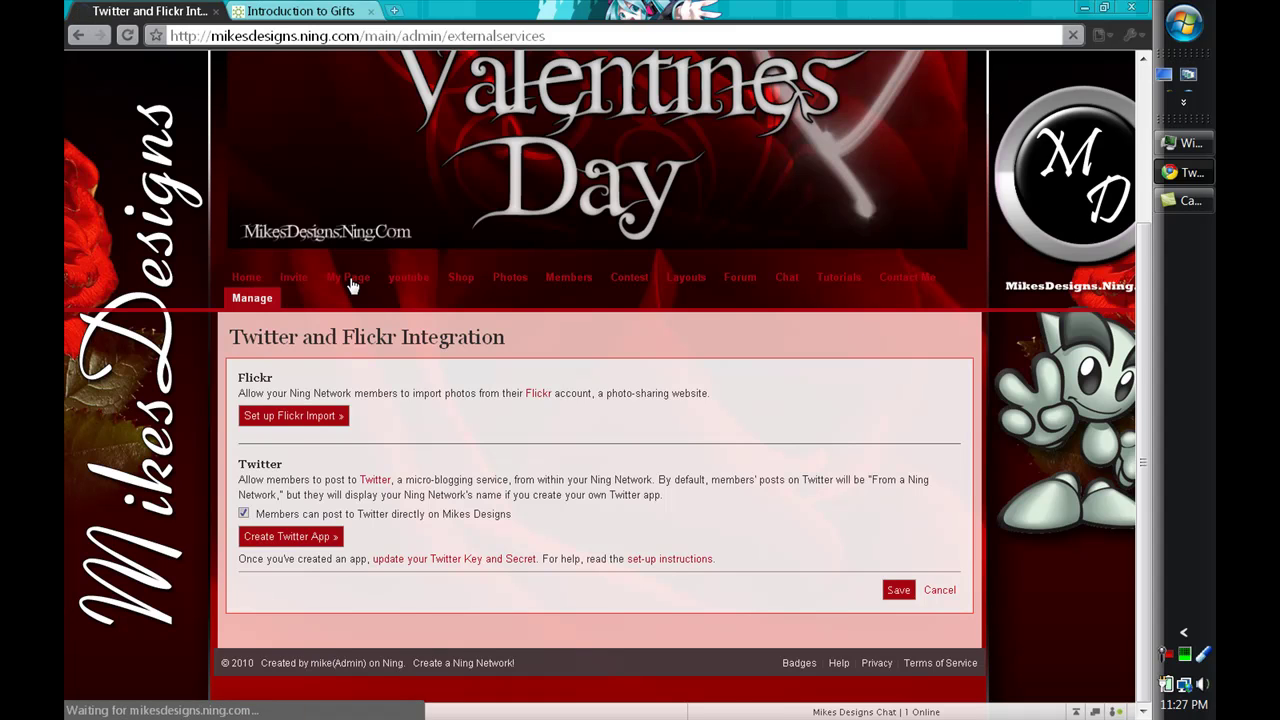
{"action": "scroll", "coordinate": [475, 365], "scroll_direction": "down", "scroll_amount": 3}
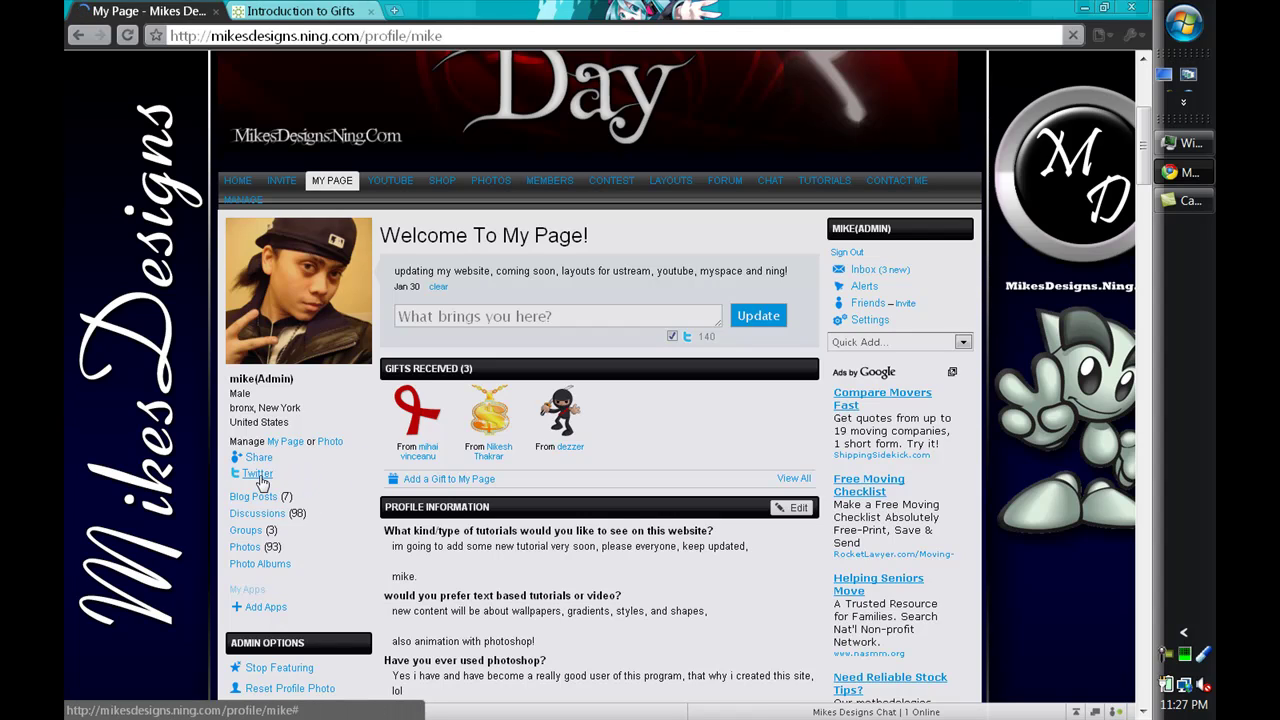
{"action": "left_click", "coordinate": [259, 477]}
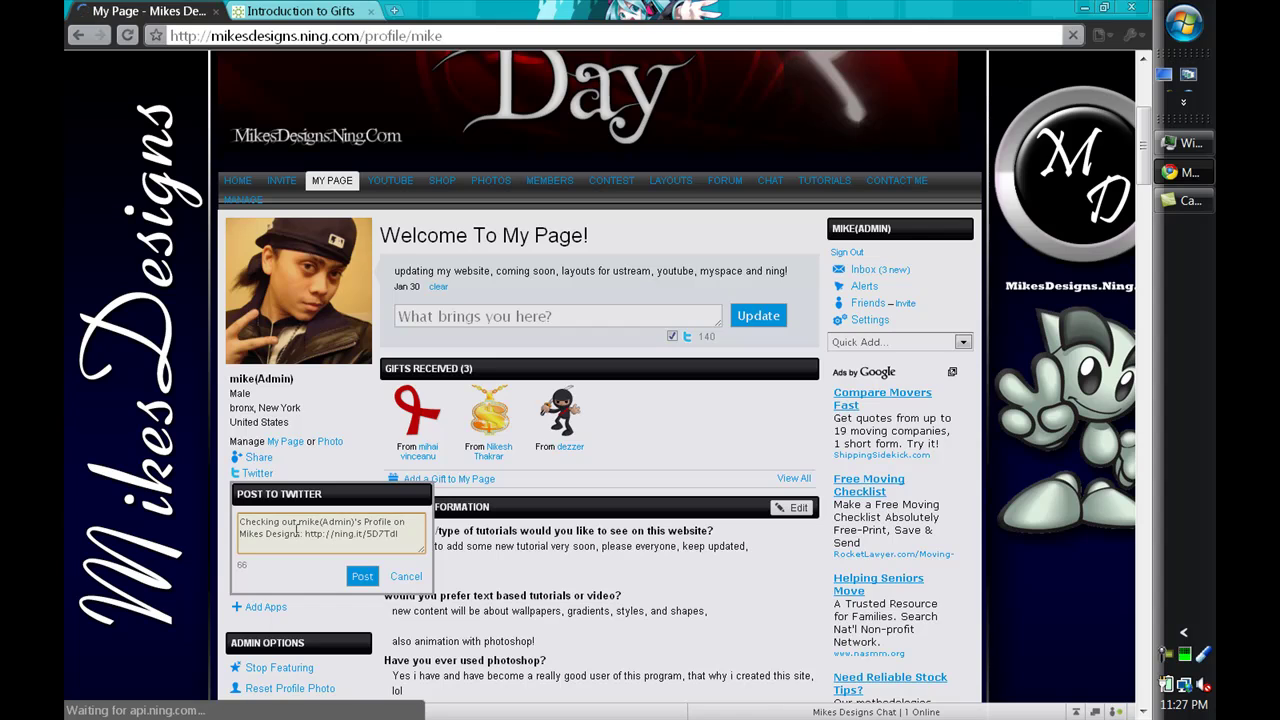
{"action": "left_click", "coordinate": [406, 576]}
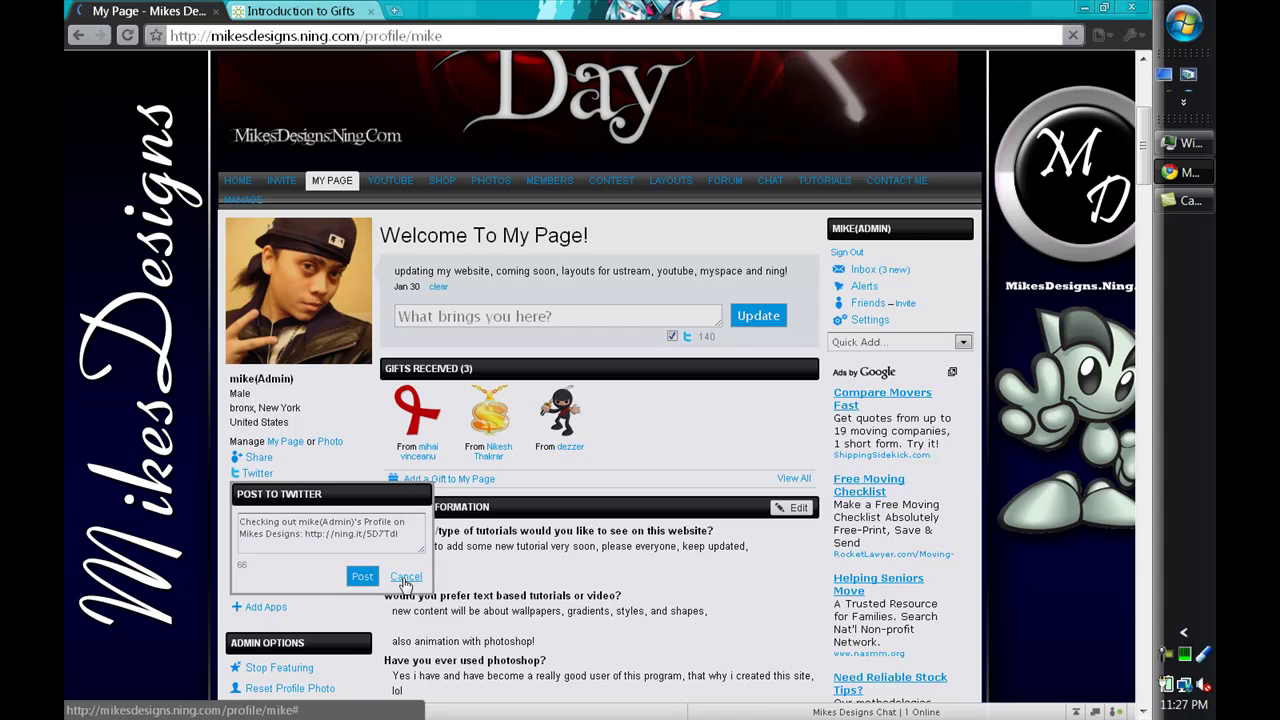
{"action": "left_click", "coordinate": [432, 318]}
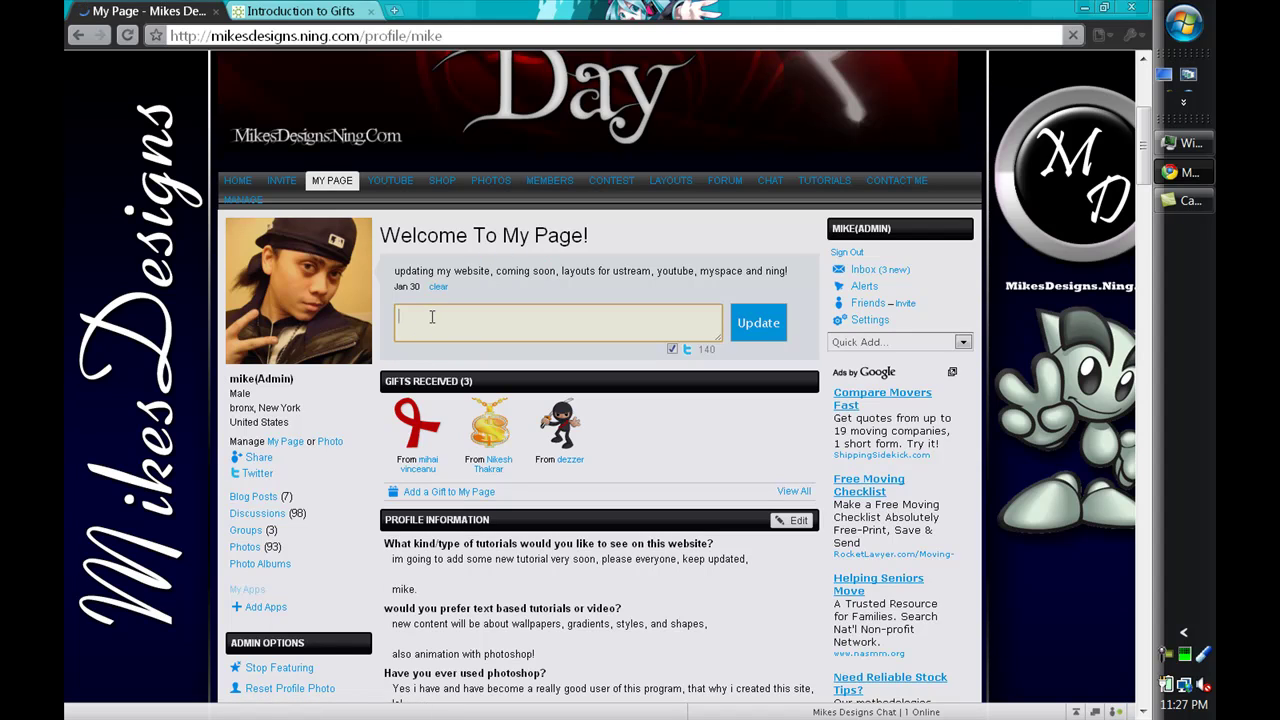
{"action": "type", "text": "making some tutorials"}
{"action": "left_click", "coordinate": [756, 326]}
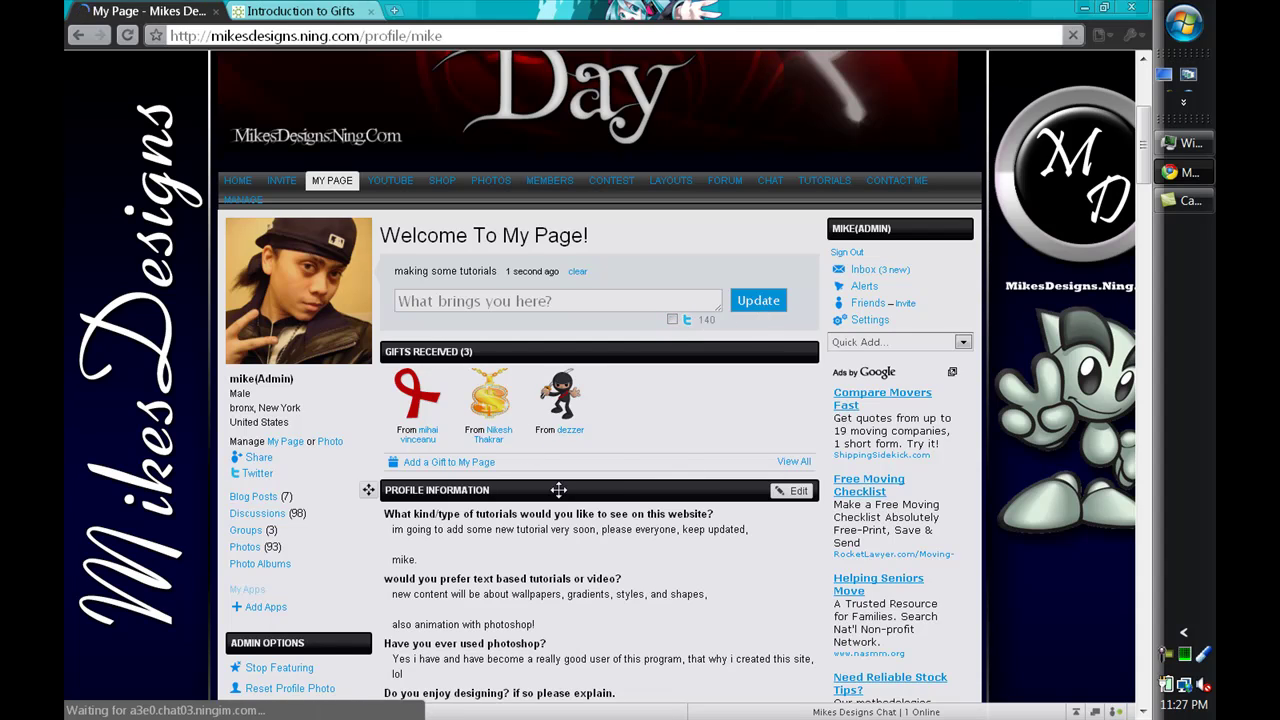
- In Latest Activity settings, pick the network fact 'There are 554 members on Mikes Designs' as a custom message
{"action": "mouse_move", "coordinate": [325, 302]}
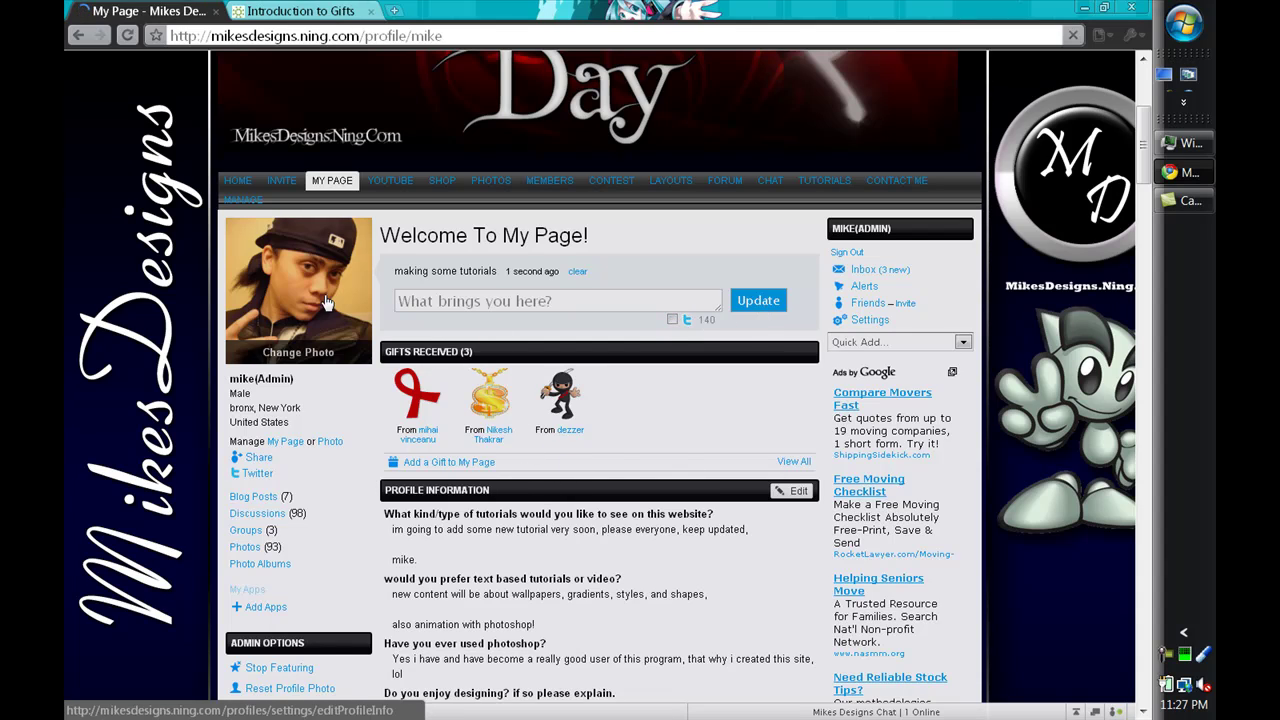
{"action": "left_click", "coordinate": [243, 200]}
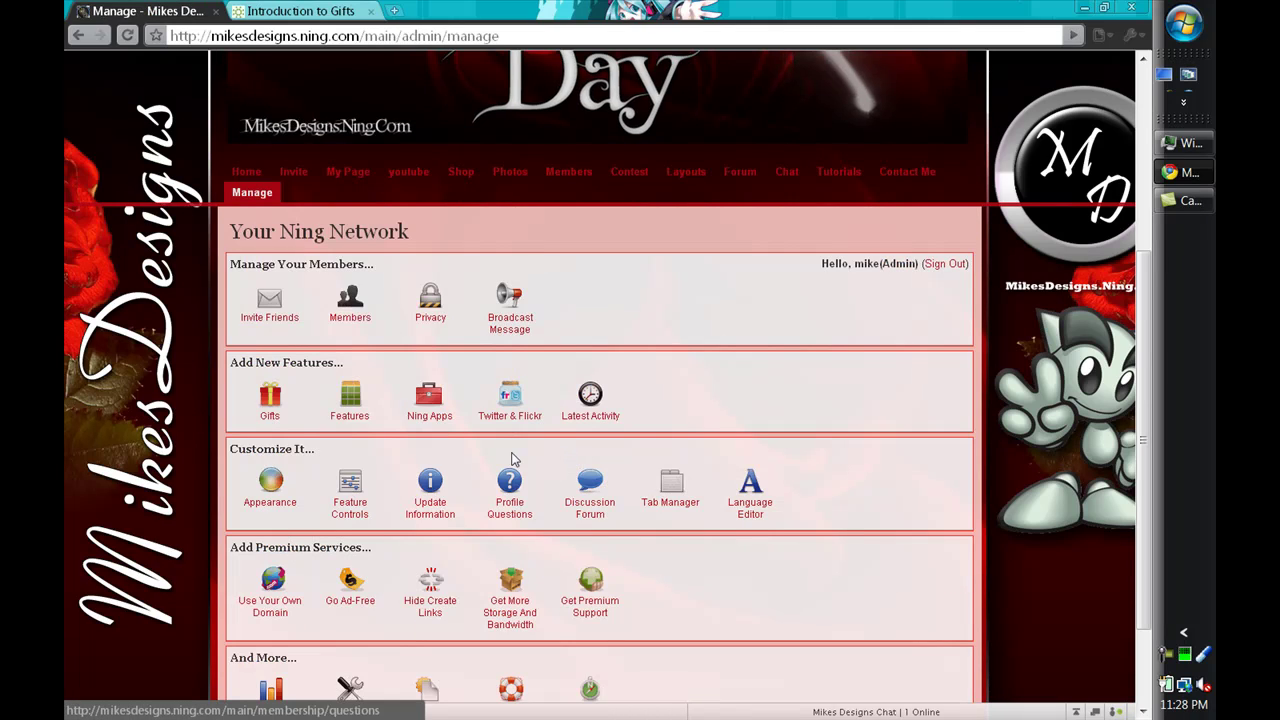
{"action": "left_click", "coordinate": [605, 402]}
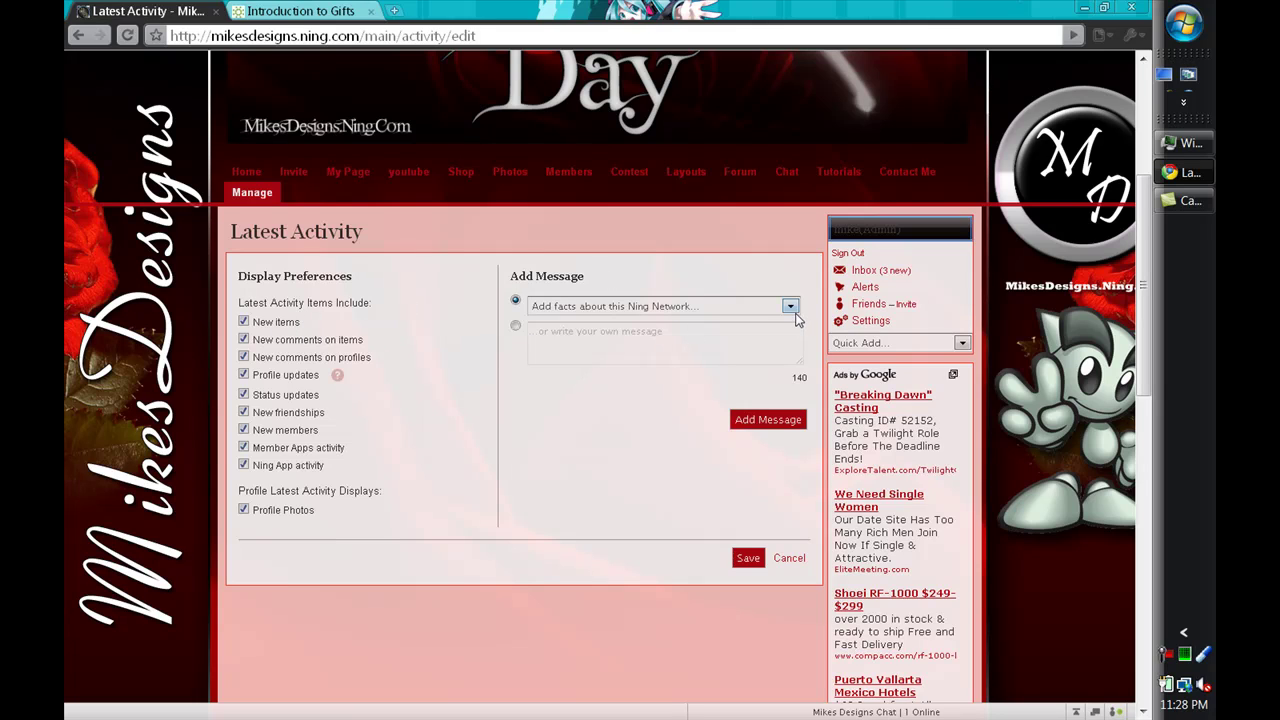
{"action": "left_click", "coordinate": [681, 343]}
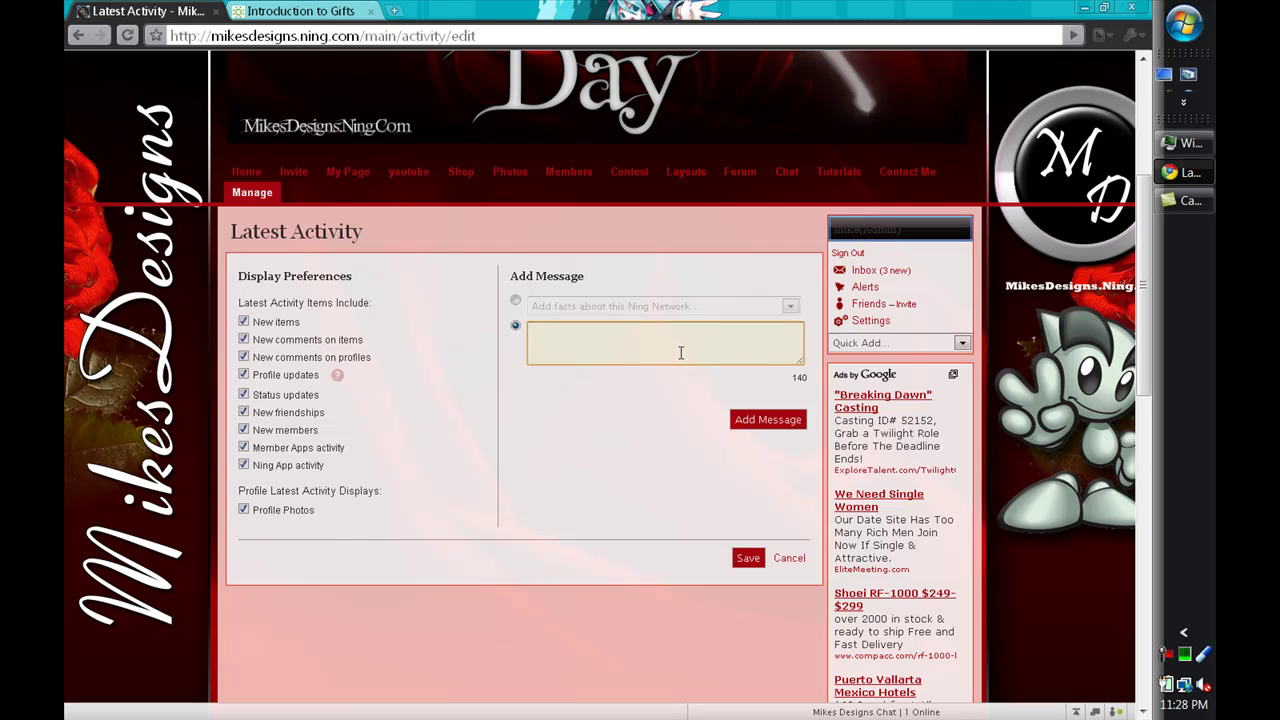
{"action": "left_click", "coordinate": [790, 308]}
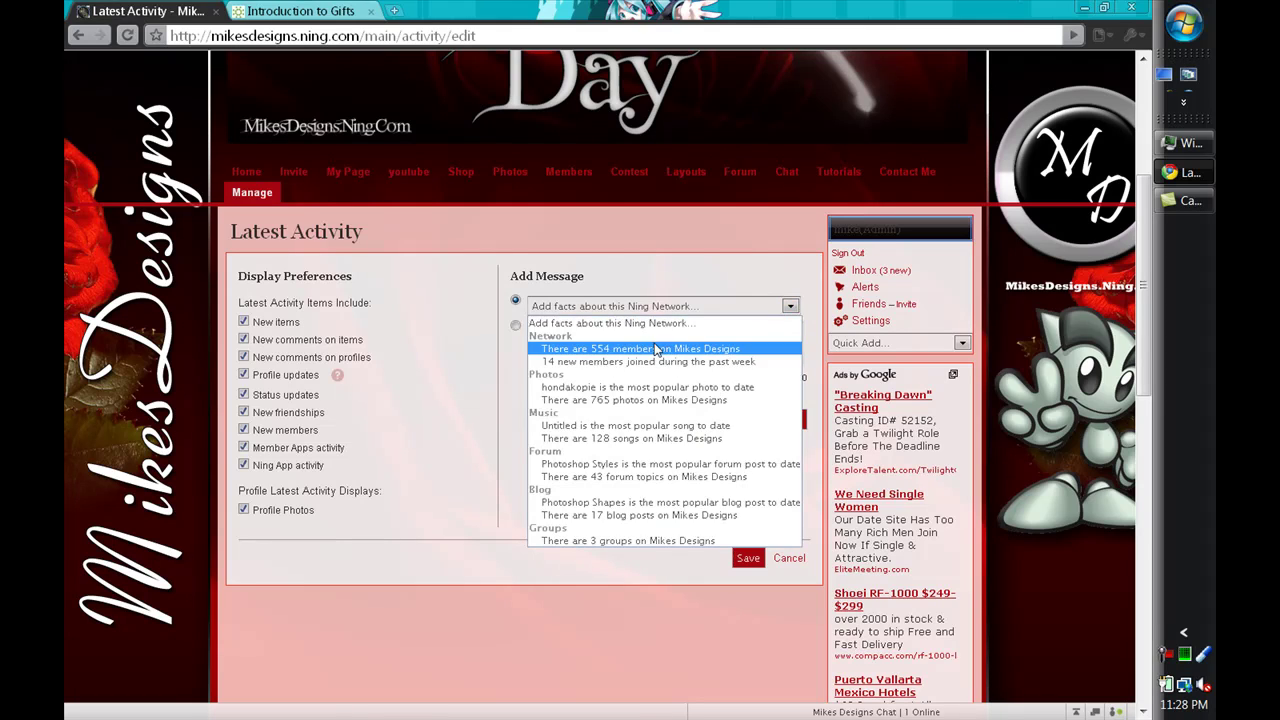
{"action": "left_click", "coordinate": [790, 307]}
{"action": "left_click", "coordinate": [791, 307]}
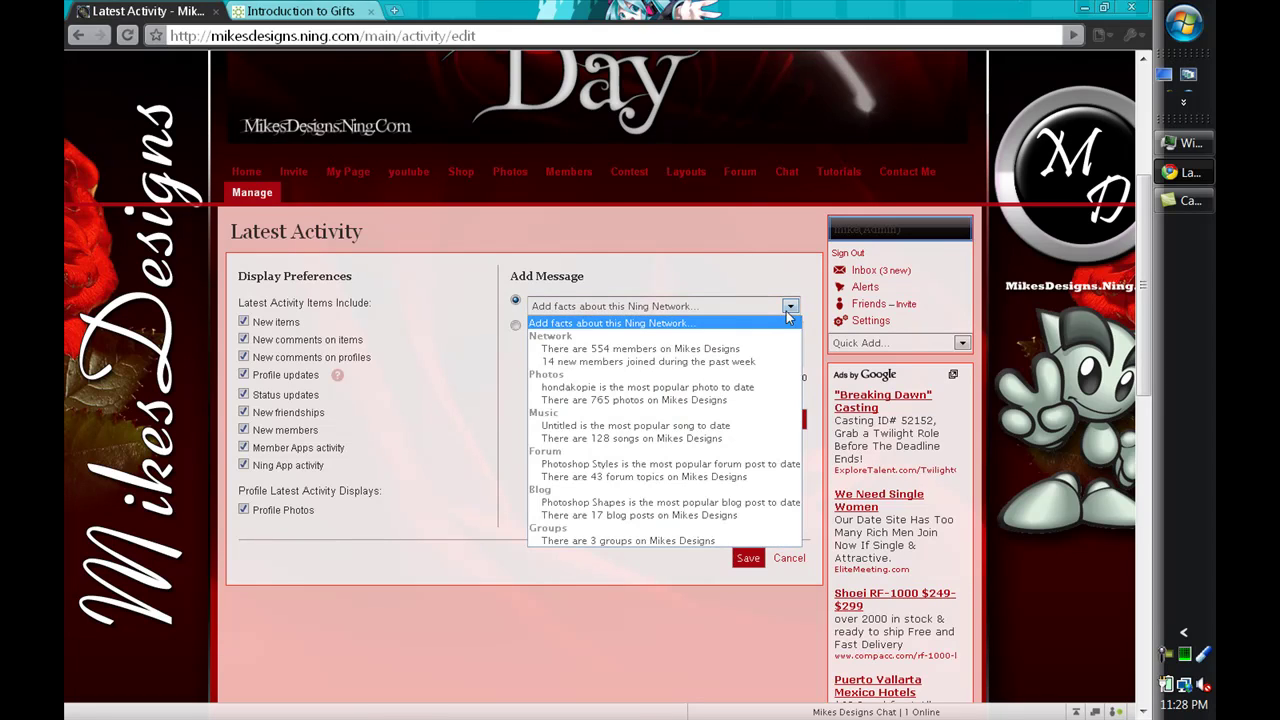
{"action": "left_click", "coordinate": [618, 350]}
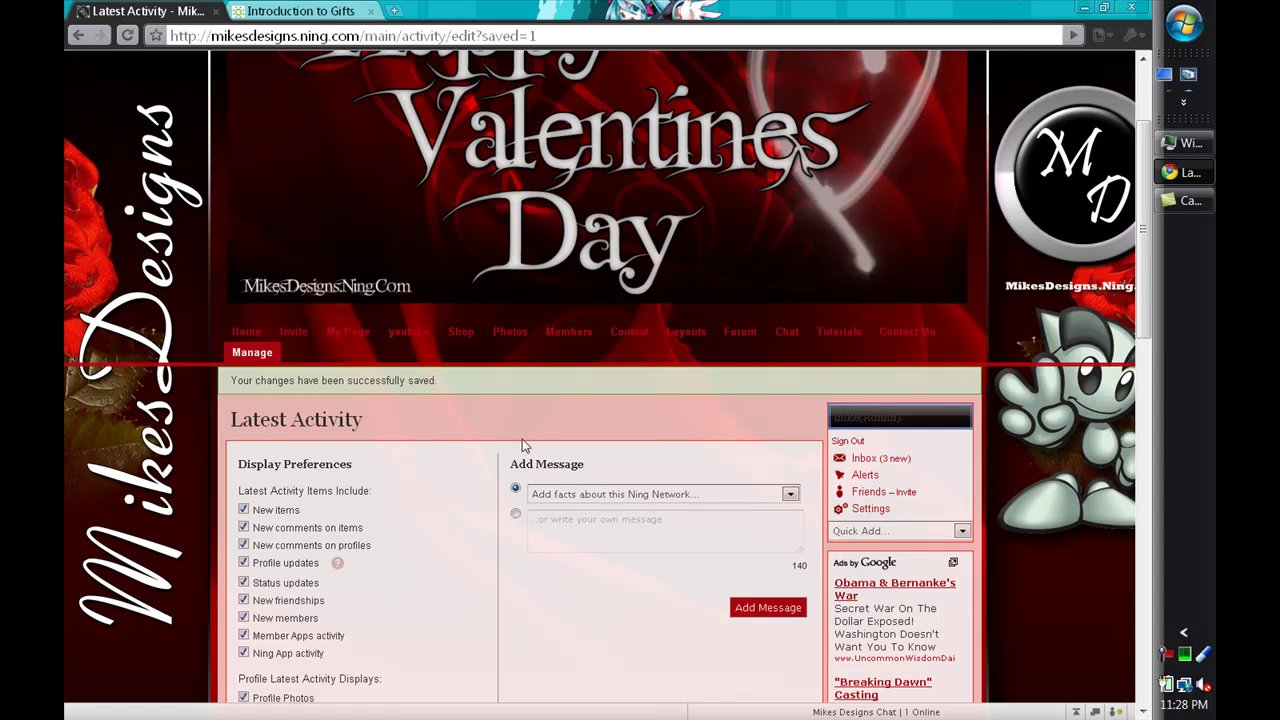
- On the home page, find the 554-members message in Latest Activity and follow its members link
{"action": "scroll", "coordinate": [521, 445], "scroll_direction": "down", "scroll_amount": 2}
{"action": "left_click", "coordinate": [247, 96]}
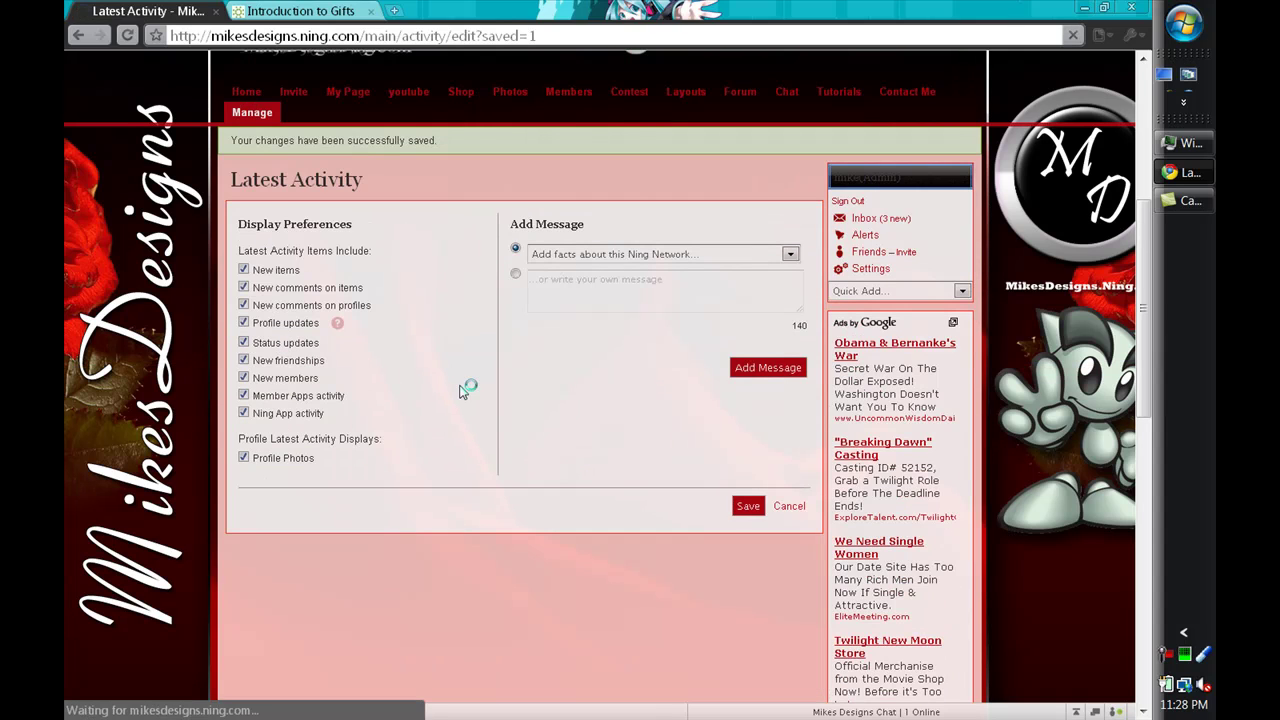
{"action": "scroll", "coordinate": [457, 455], "scroll_direction": "down", "scroll_amount": 3}
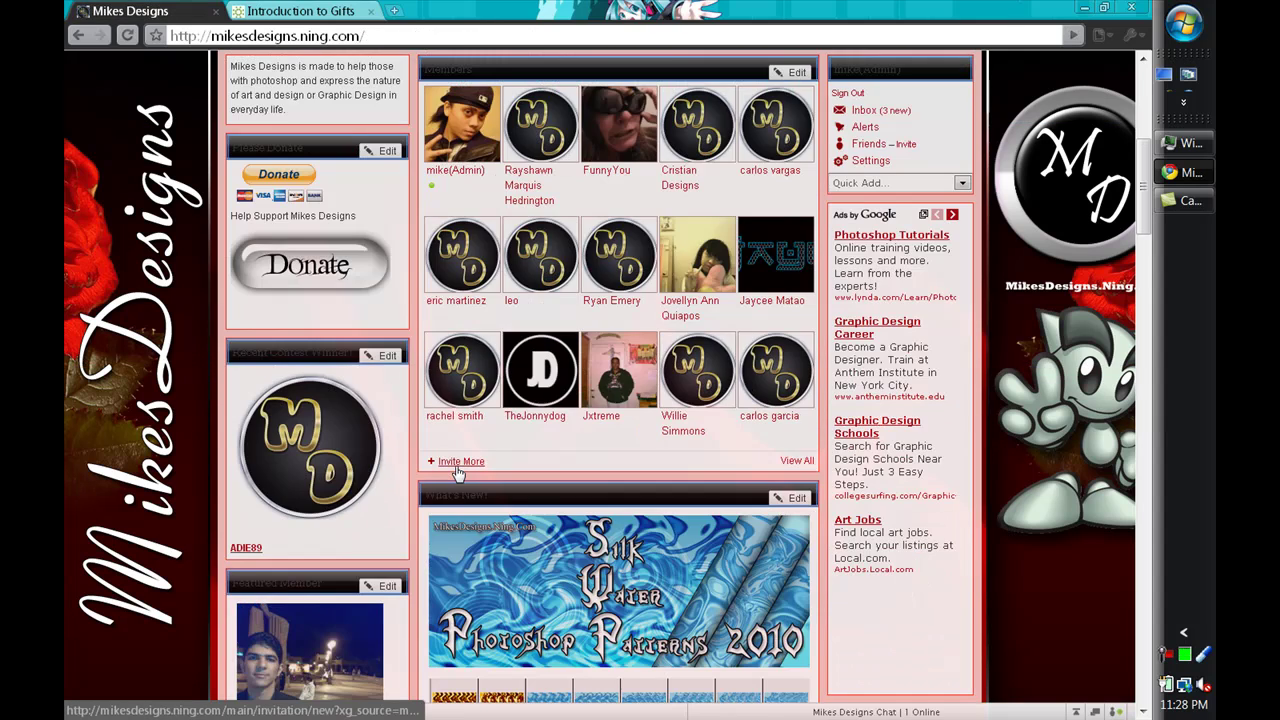
{"action": "scroll", "coordinate": [497, 527], "scroll_direction": "down", "scroll_amount": 20}
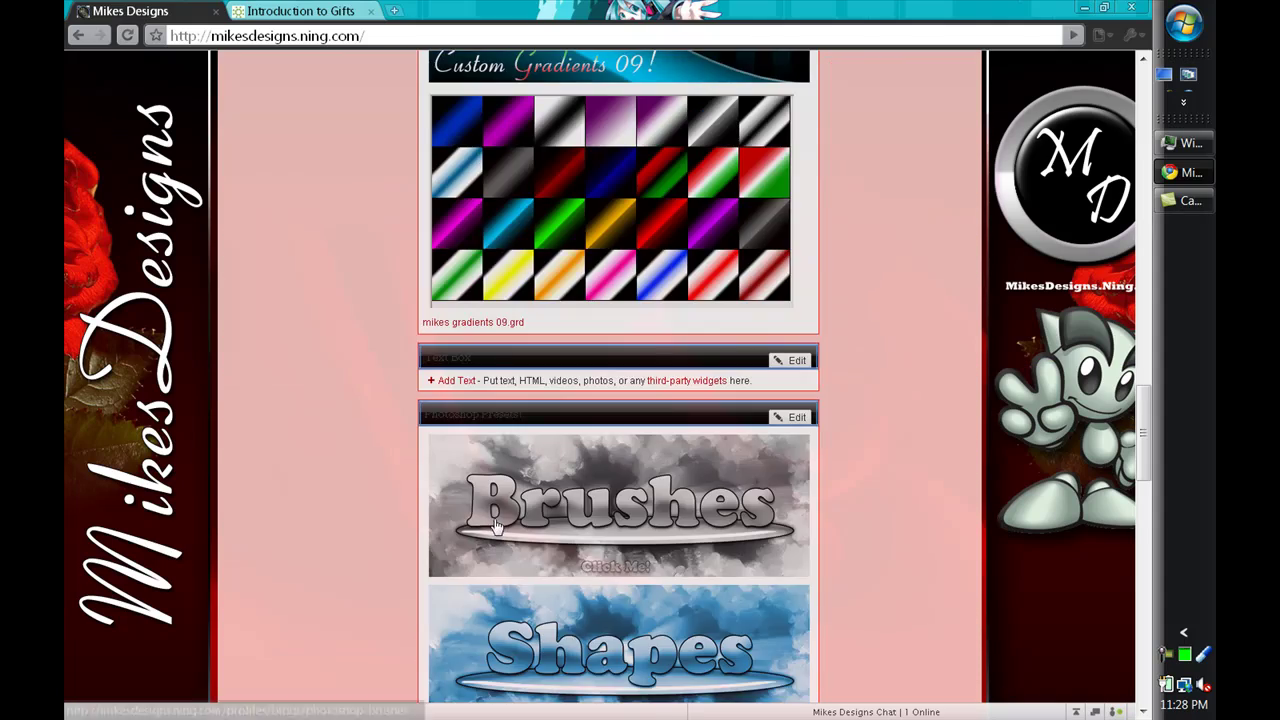
{"action": "scroll", "coordinate": [497, 527], "scroll_direction": "down", "scroll_amount": 8}
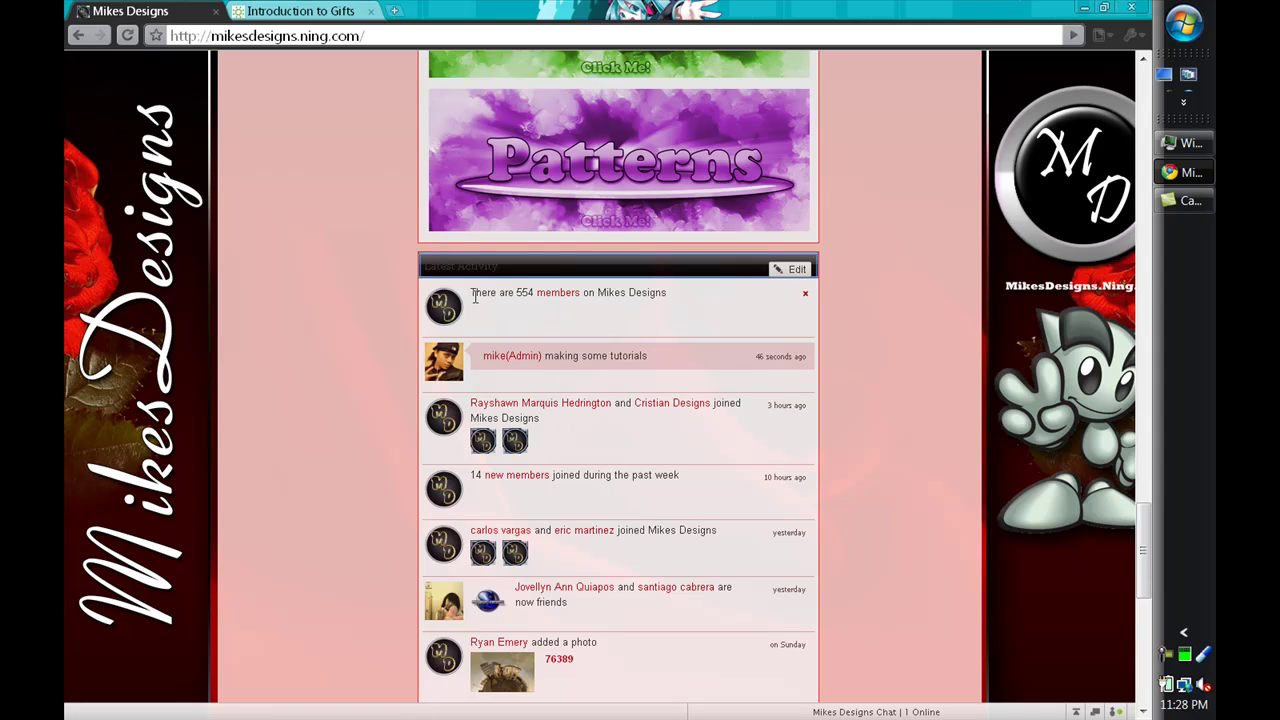
{"action": "left_click_drag", "start_coordinate": [475, 292], "coordinate": [717, 318]}
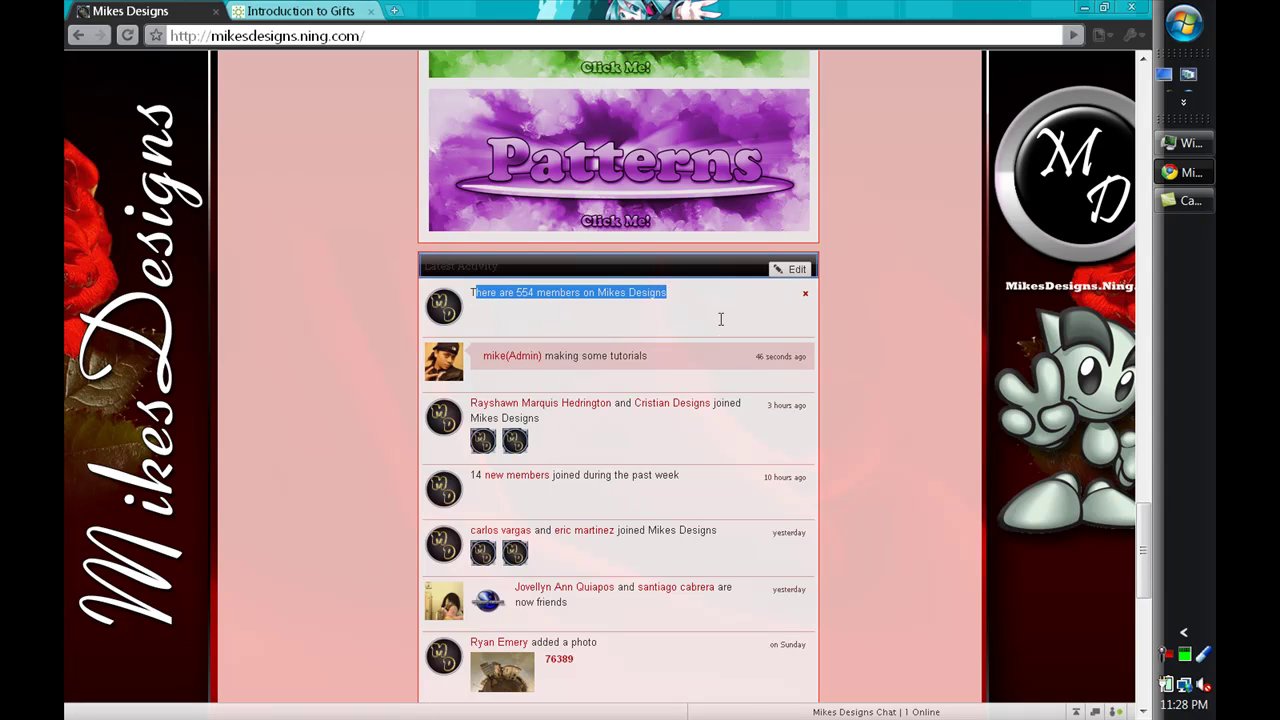
{"action": "left_click", "coordinate": [529, 312]}
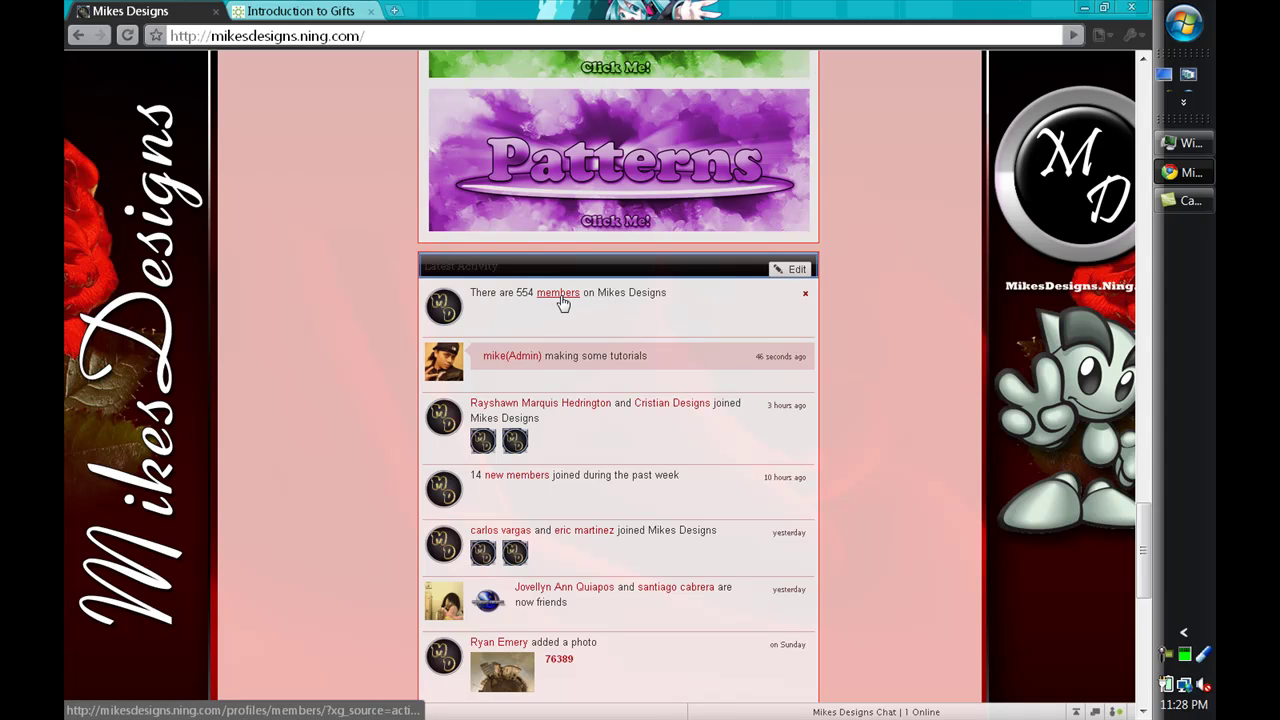
{"action": "left_click", "coordinate": [558, 294]}
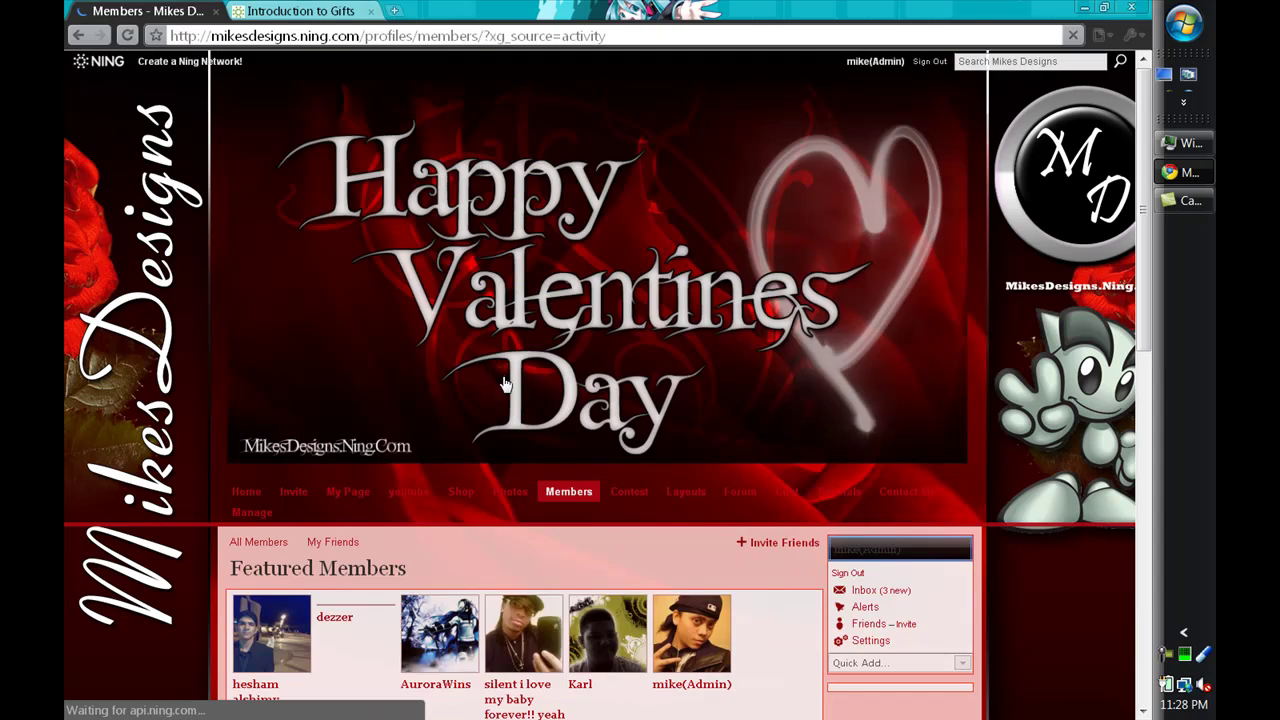
- Return from the members list to the network admin management page
{"action": "scroll", "coordinate": [502, 381], "scroll_direction": "down", "scroll_amount": 4}
{"action": "scroll", "coordinate": [610, 500], "scroll_direction": "down", "scroll_amount": 3}
{"action": "scroll", "coordinate": [610, 500], "scroll_direction": "up", "scroll_amount": 4}
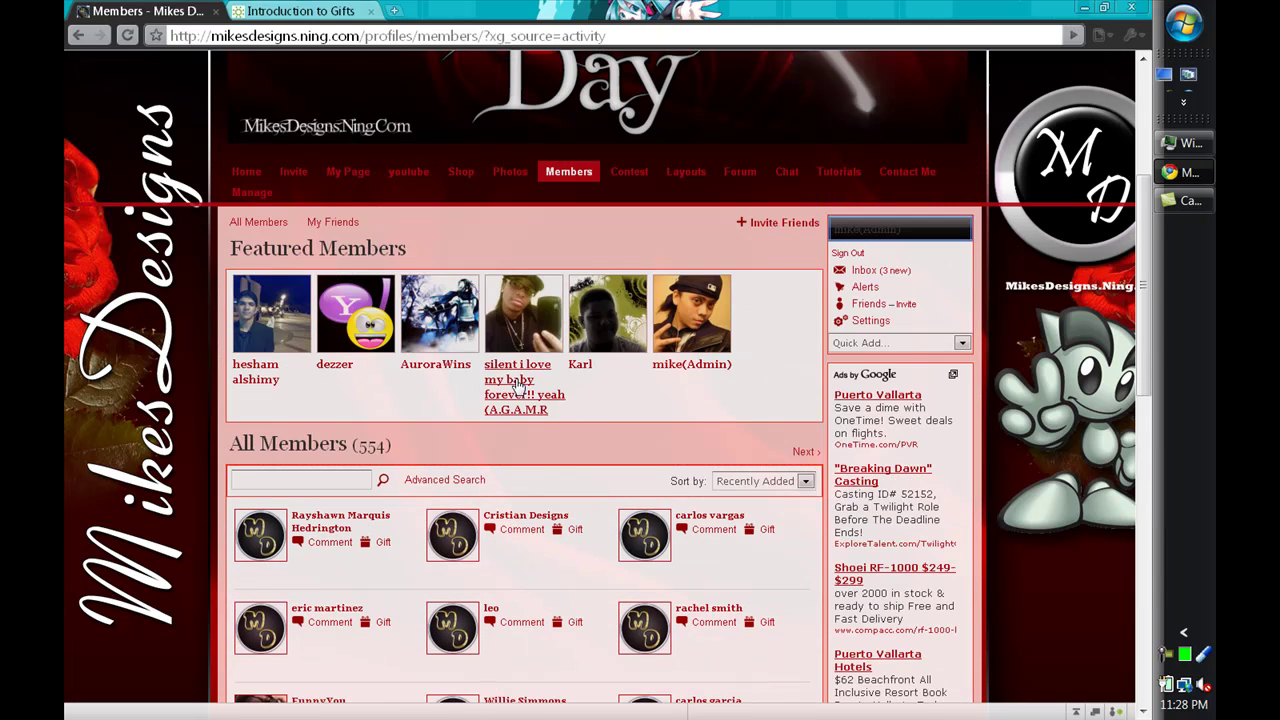
{"action": "left_click", "coordinate": [248, 192]}
- From the Manage page's feature icons, reopen Latest Activity settings with all activity types checked
{"action": "scroll", "coordinate": [580, 540], "scroll_direction": "down", "scroll_amount": 3}
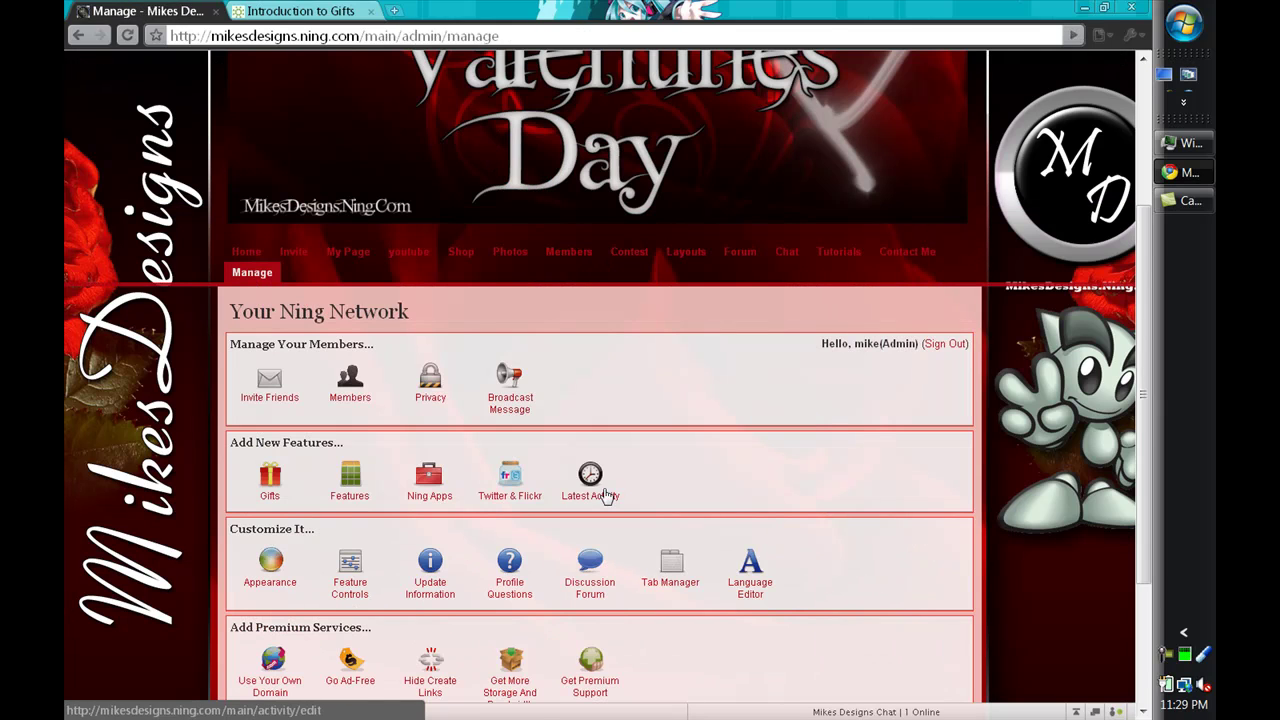
{"action": "left_click", "coordinate": [593, 480]}
{"action": "scroll", "coordinate": [545, 535], "scroll_direction": "down", "scroll_amount": 2}
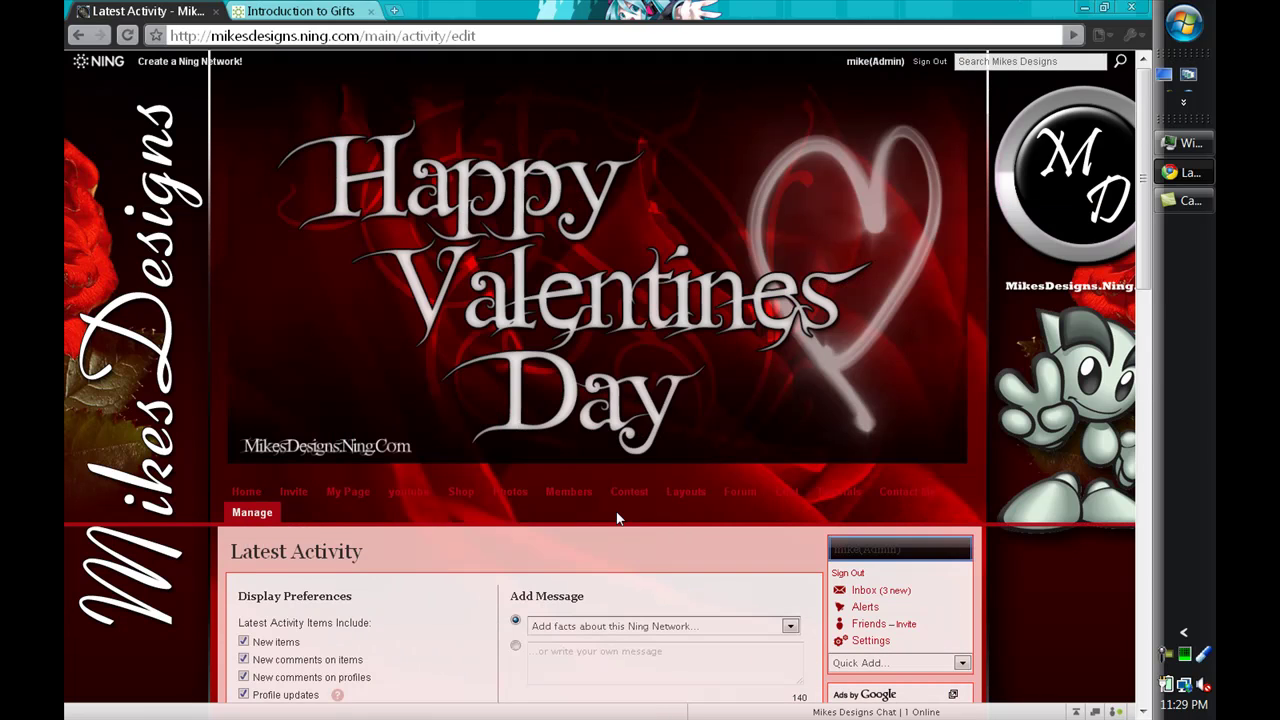
{"action": "mouse_move", "coordinate": [652, 500]}
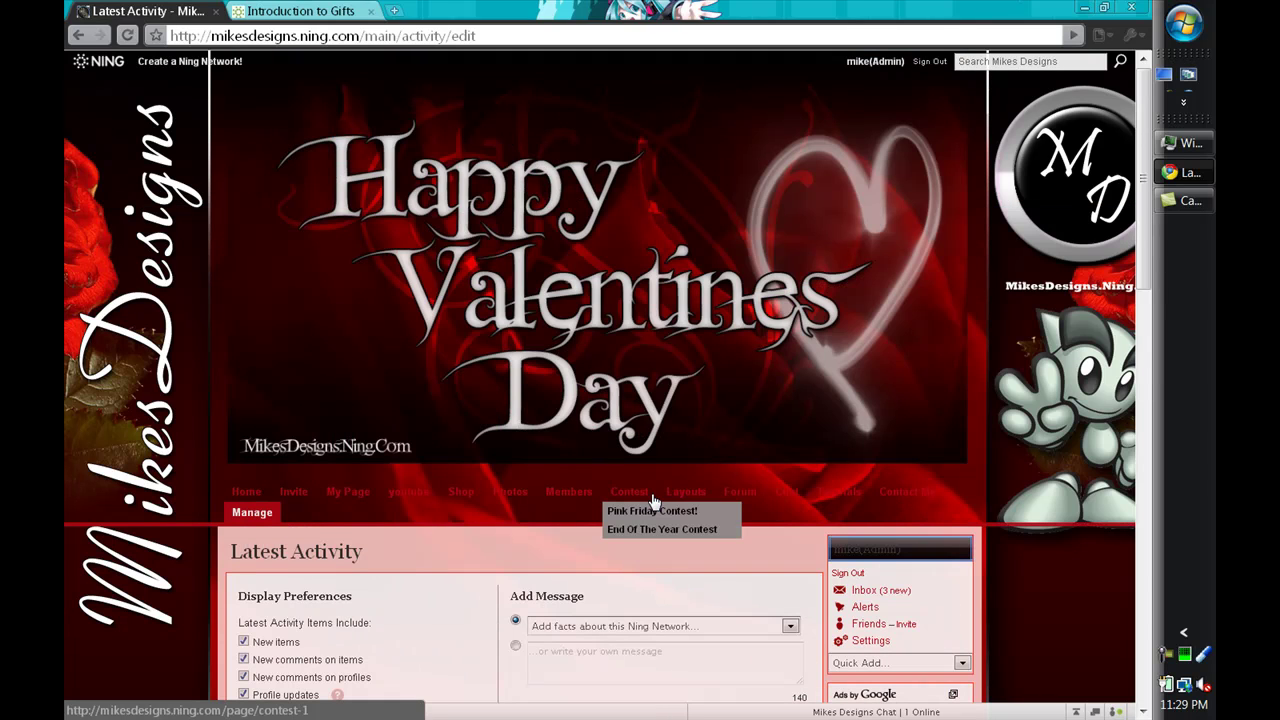